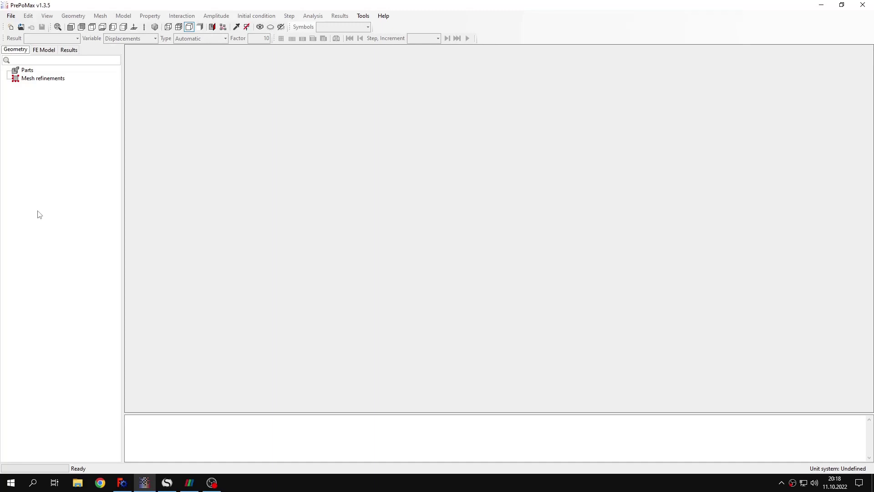
Step: Create a new 2D plane strain model using the mm, ton, s, °C unit system
click(11, 27)
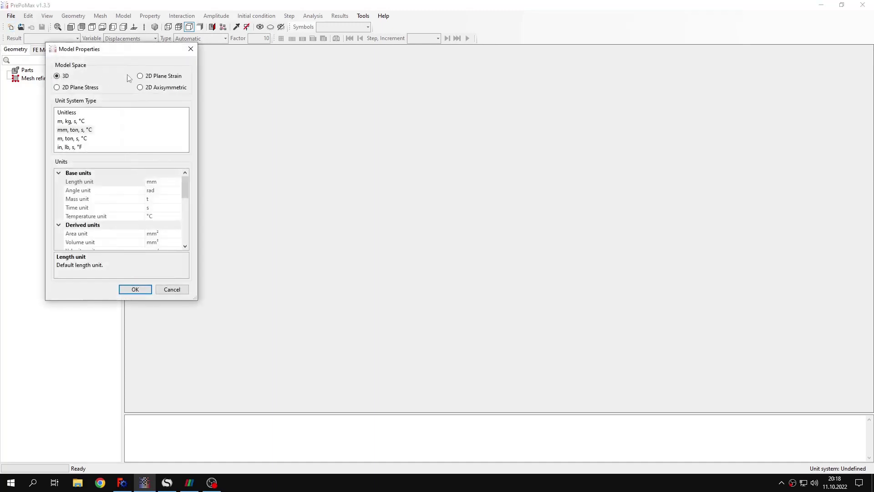
click(140, 76)
click(140, 291)
Step: Import the geometry file "Tutorial 26 - pipe thermal stress" from the PrePoMax tutorial videos folder
click(31, 27)
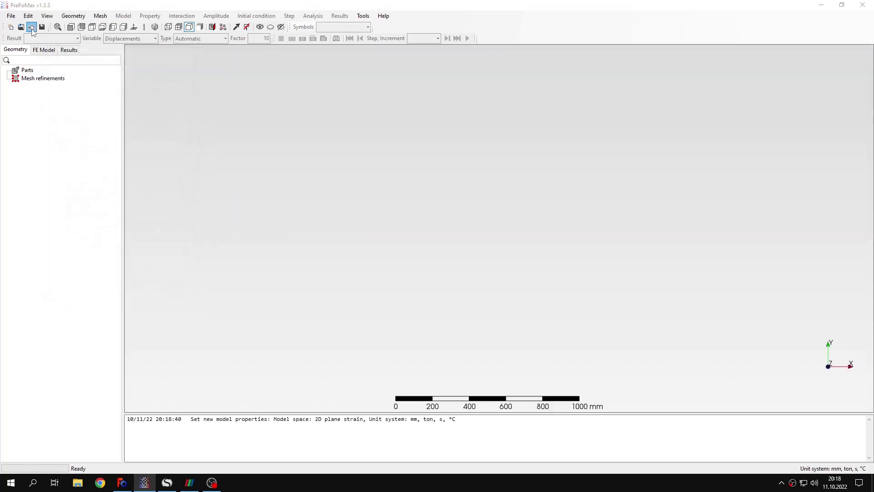
scroll(198, 213, down, 10)
click(198, 214)
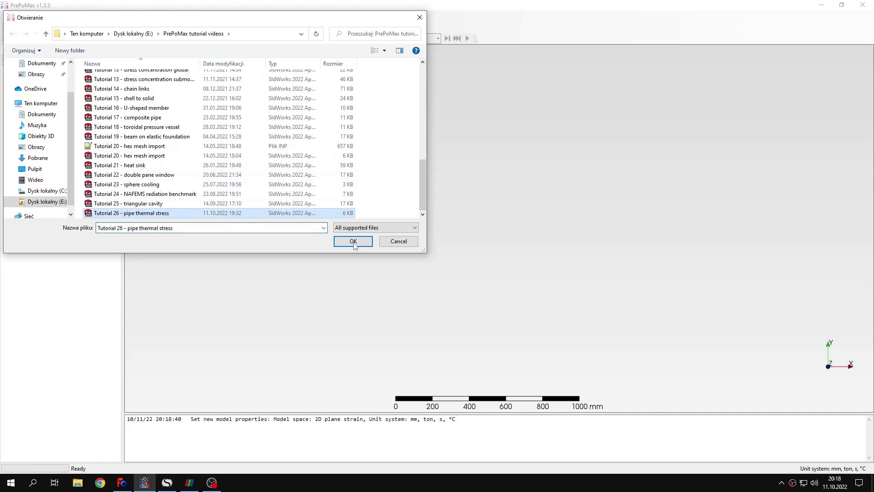
click(354, 242)
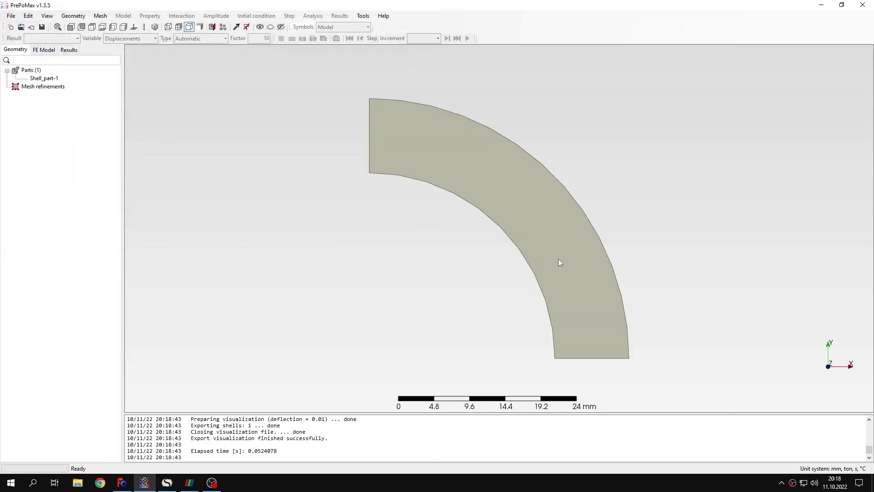
Step: Switch to FreeCAD, examine the radius dimensions of the sketch behind the pipe's Face, and return to PrePoMax
click(122, 482)
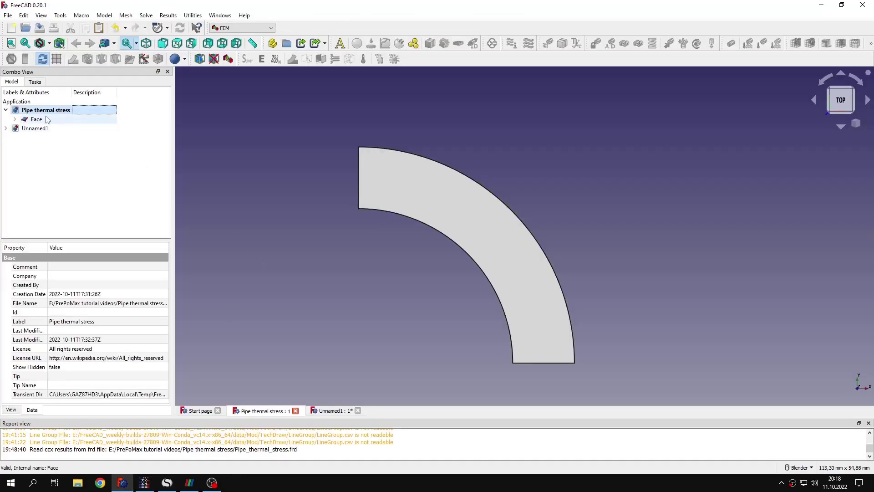
click(18, 119)
double_click(48, 129)
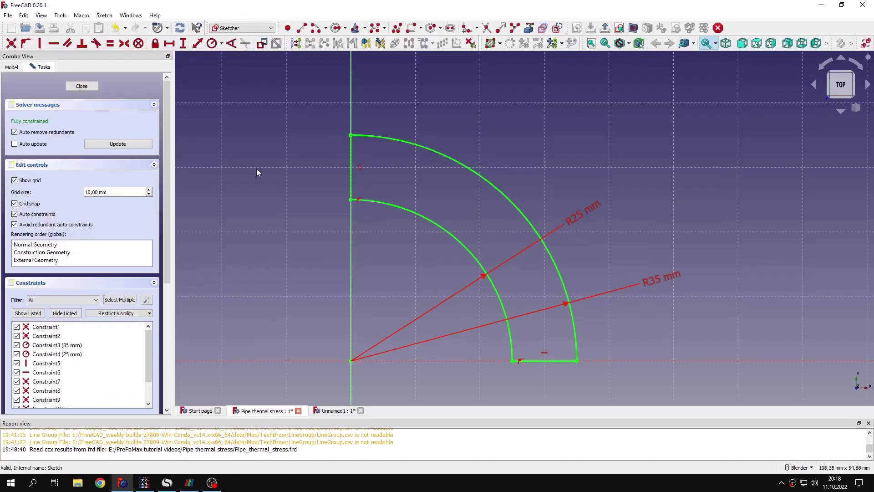
click(81, 86)
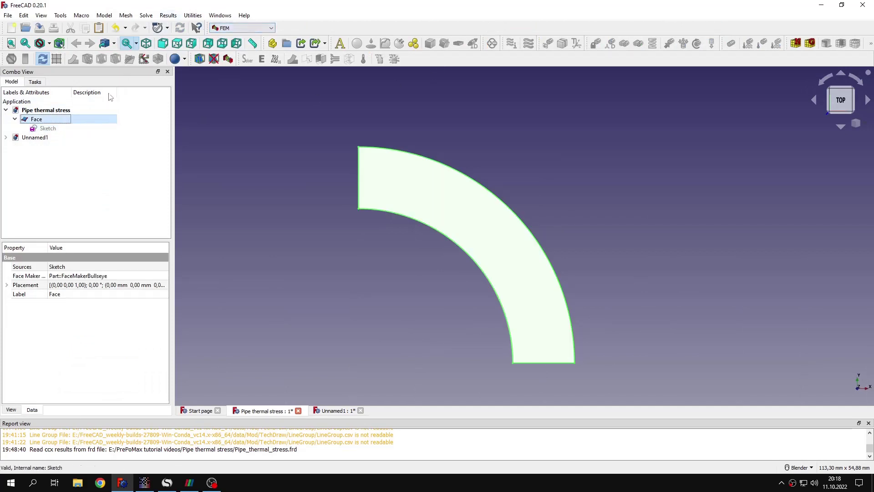
click(353, 221)
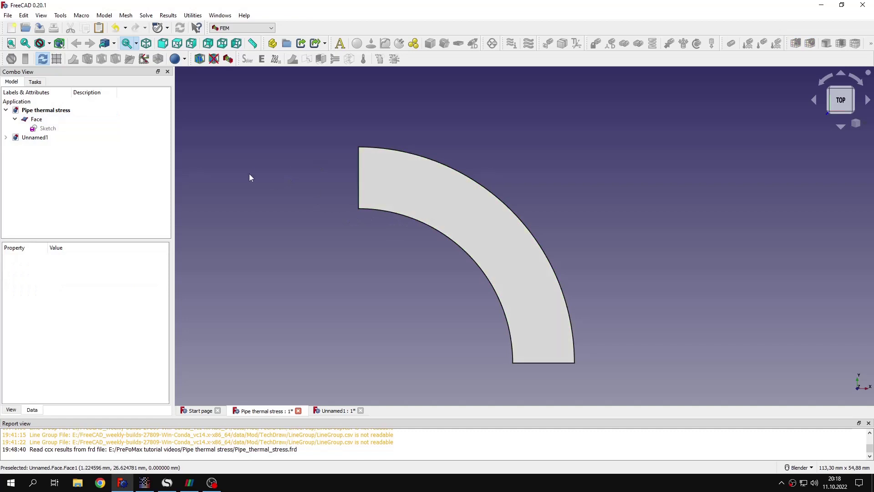
click(15, 119)
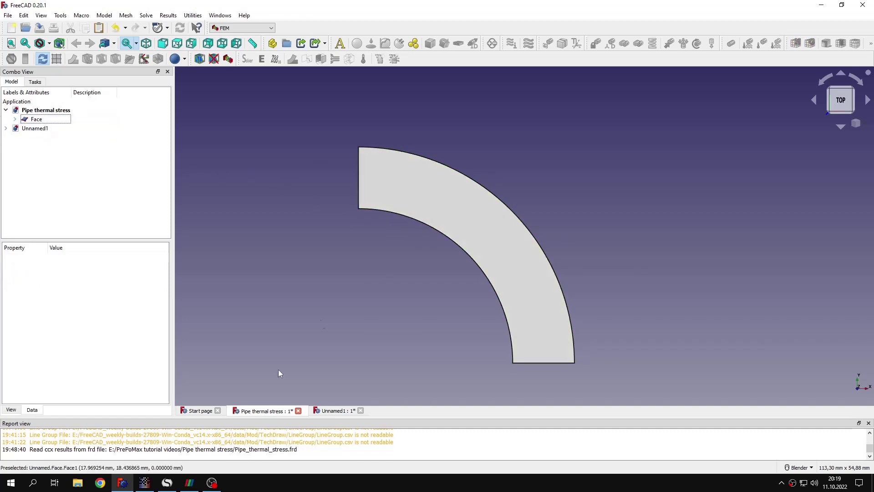
click(145, 482)
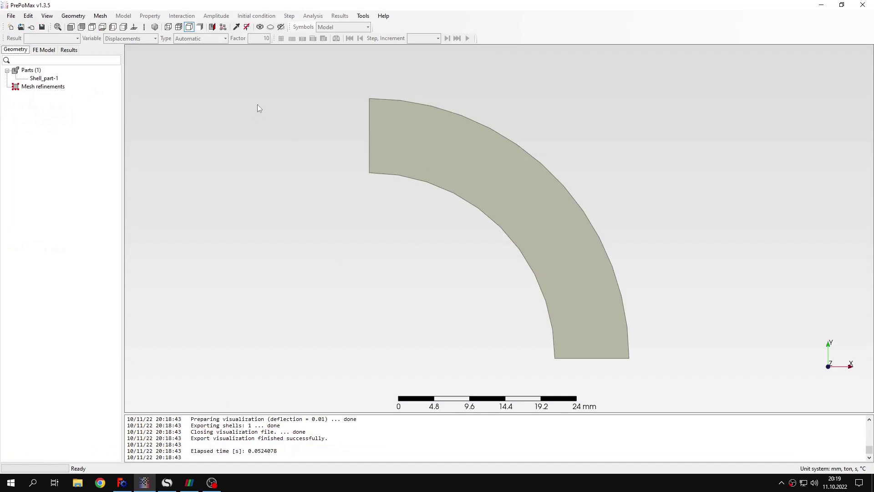
Step: Mesh the quarter-pipe shell part with a maximum element size of 0.6 mm
click(100, 16)
click(101, 15)
click(100, 16)
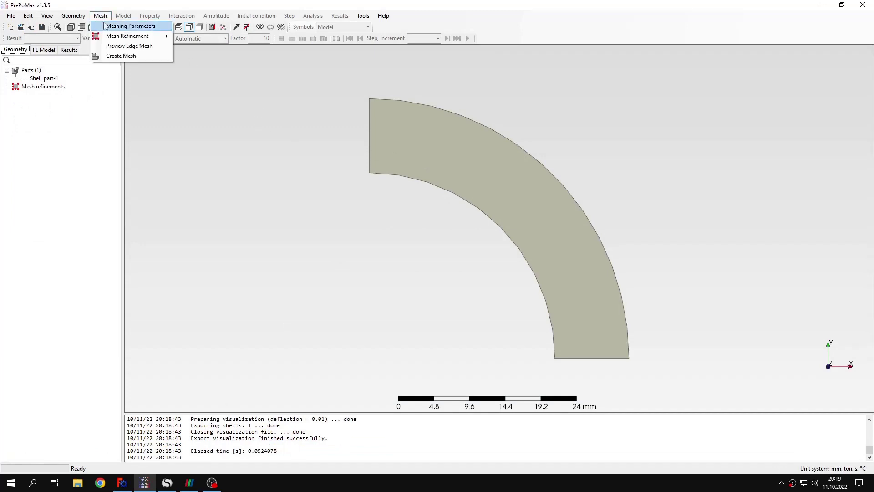
click(130, 26)
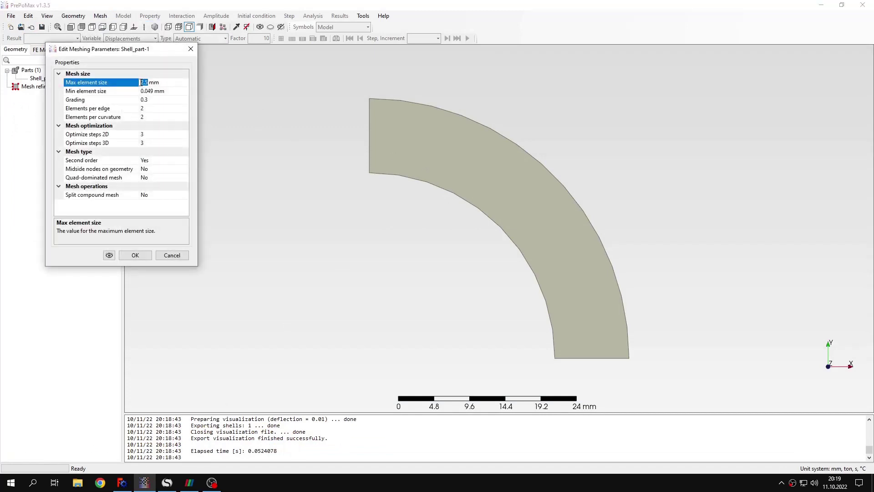
text(0.6)
click(136, 255)
right_click(48, 78)
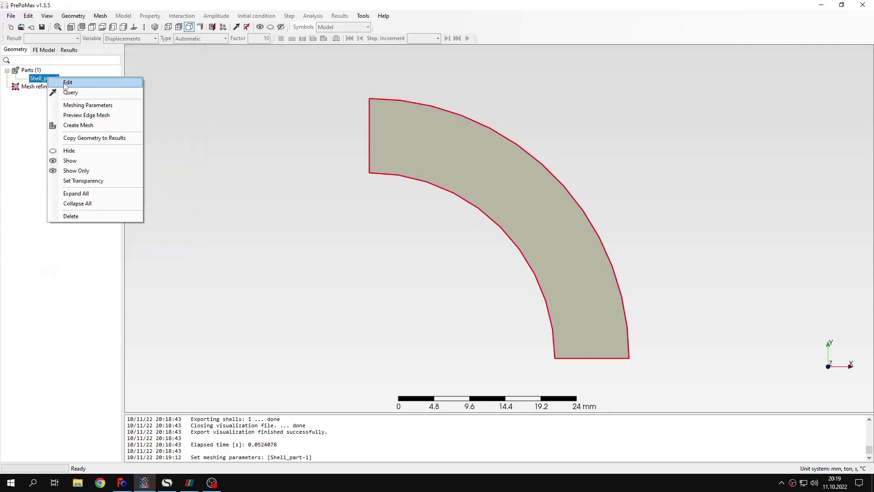
click(78, 125)
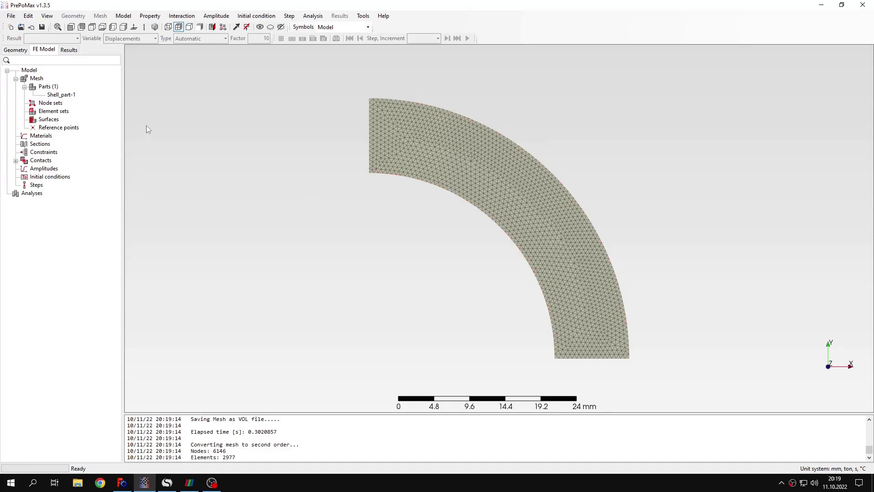
Step: Start a material named Steel with an Elastic model: Young's modulus 210000 MPa and Poisson's ratio 0.3
double_click(42, 136)
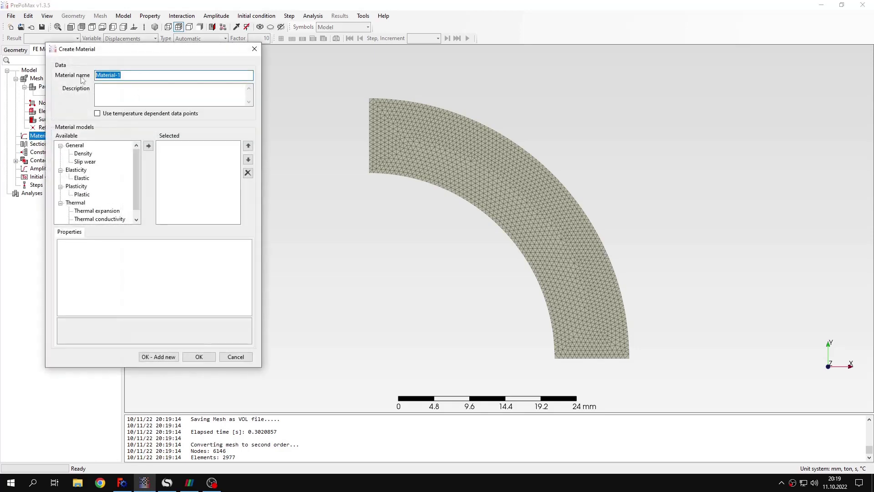
text(Steel)
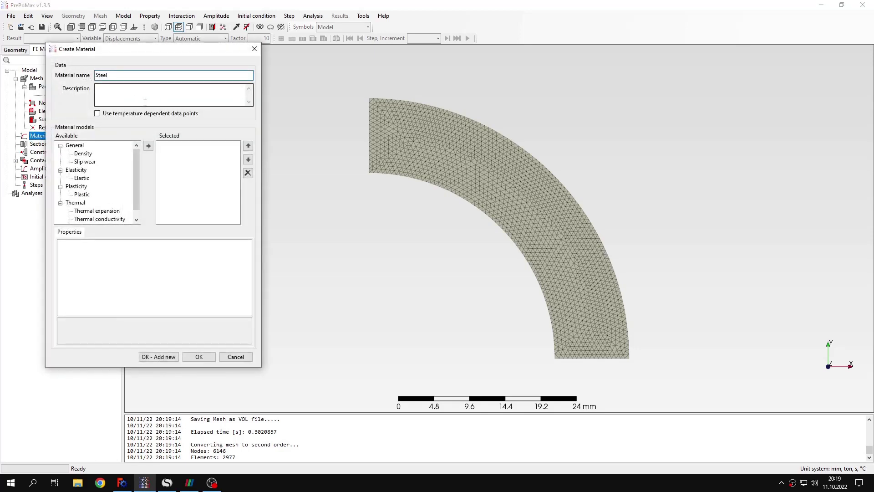
click(84, 178)
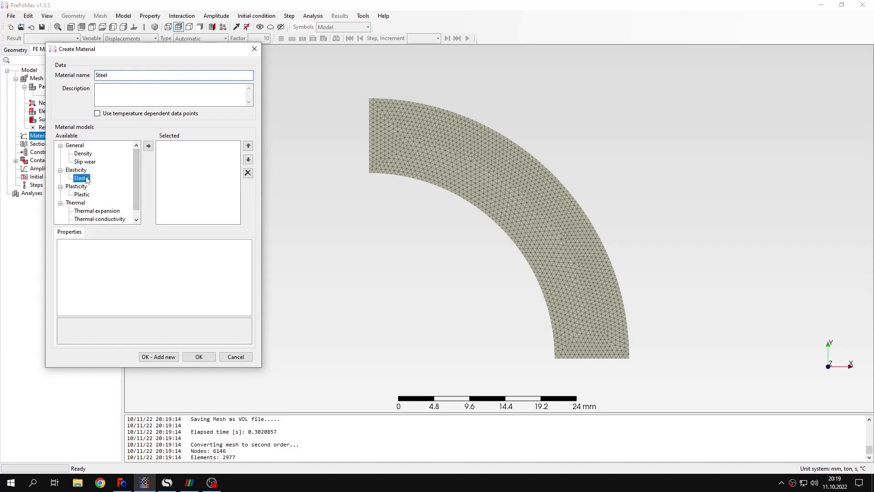
click(148, 146)
click(158, 254)
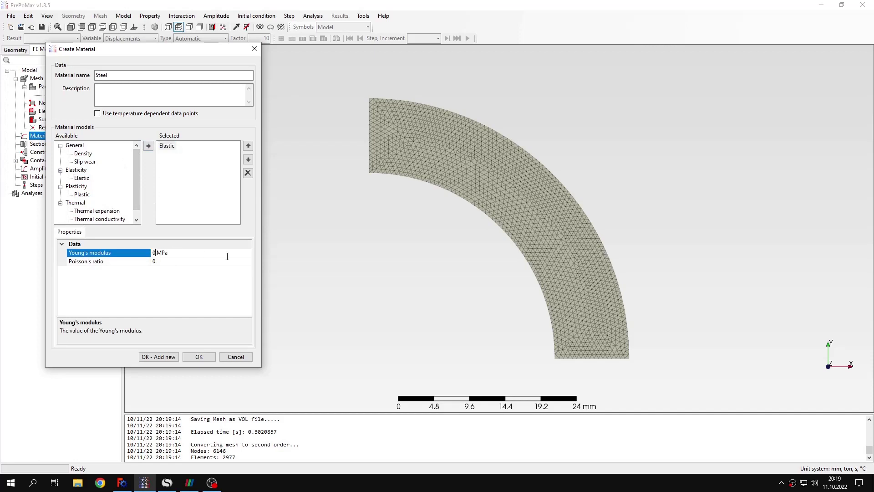
text(210)
key(Return)
click(174, 262)
text(.3)
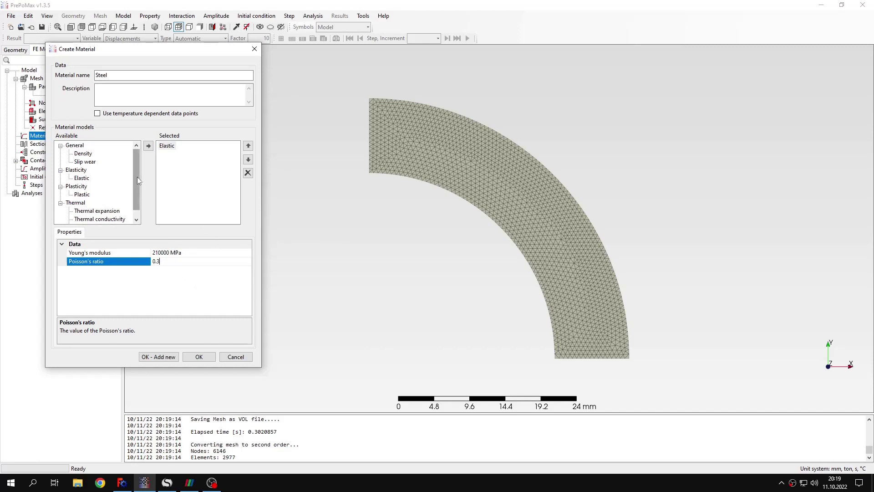
Step: Add a thermal conductivity of 16 mW/(mm·°C) to the Steel material
scroll(137, 176, down, 1)
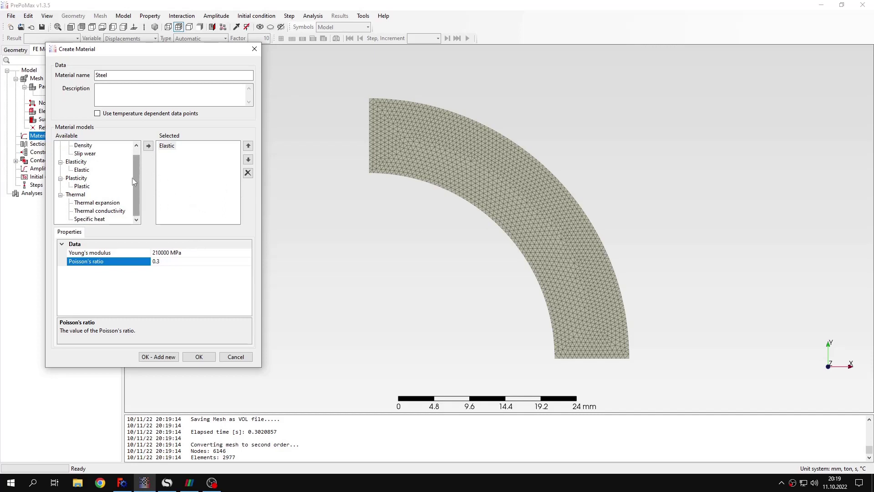
click(111, 211)
click(148, 145)
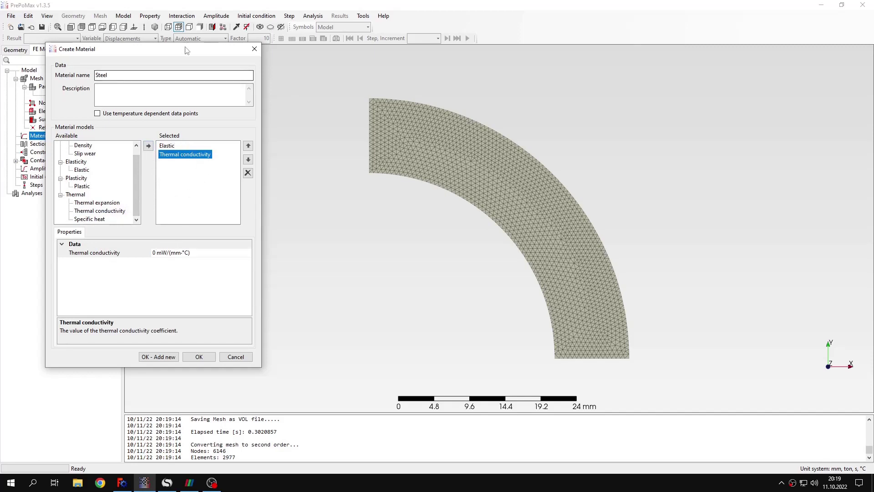
drag(186, 50, 261, 50)
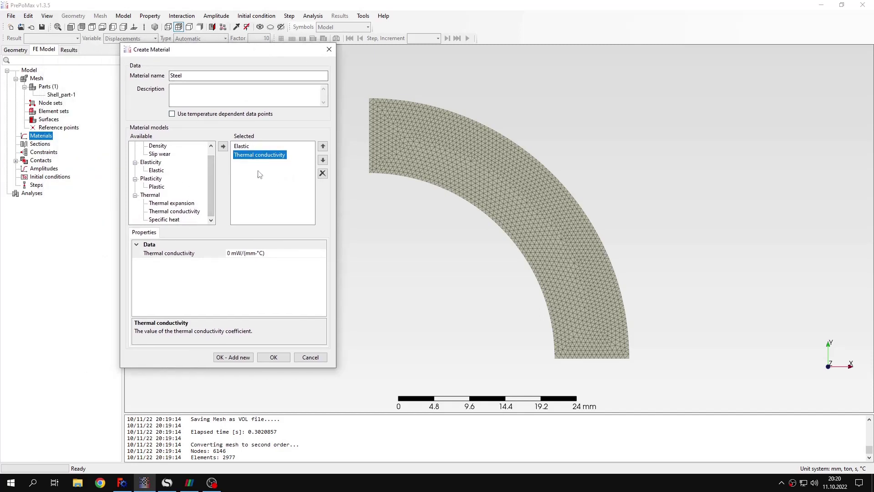
click(230, 253)
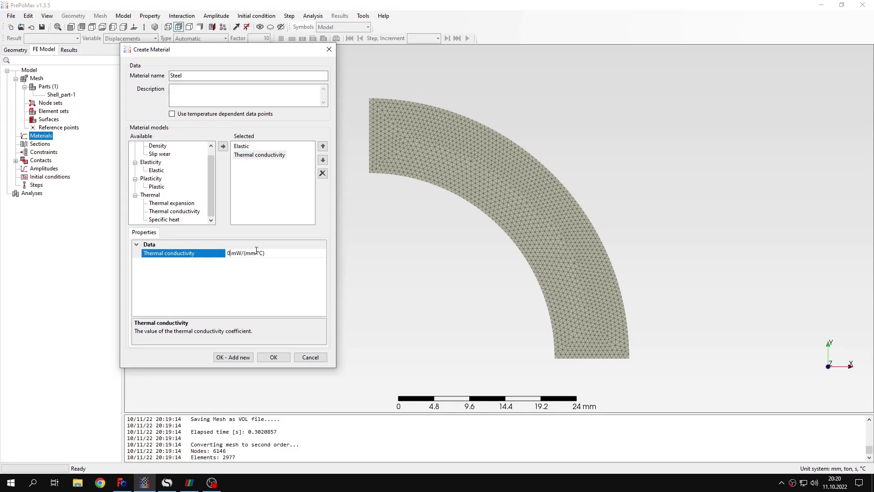
key(BackSpace)
text(16)
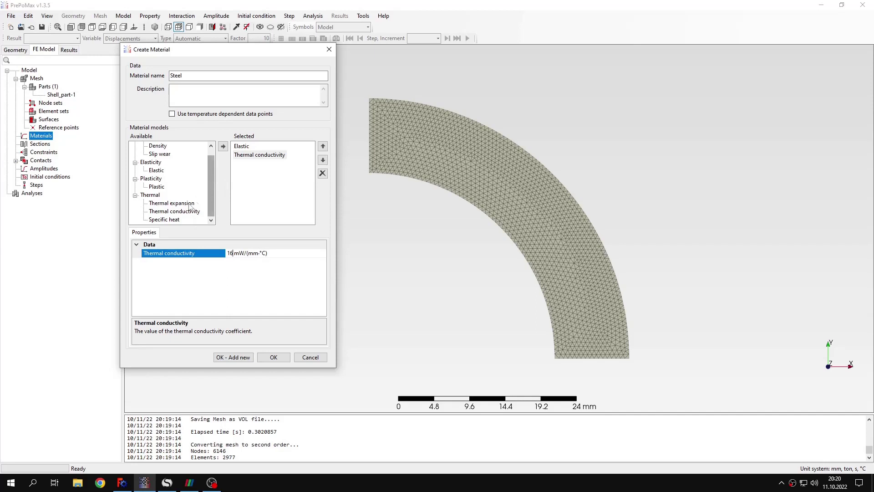
Step: Add a thermal expansion coefficient of 11e-6 per °C to Steel and finish creating the material
click(175, 203)
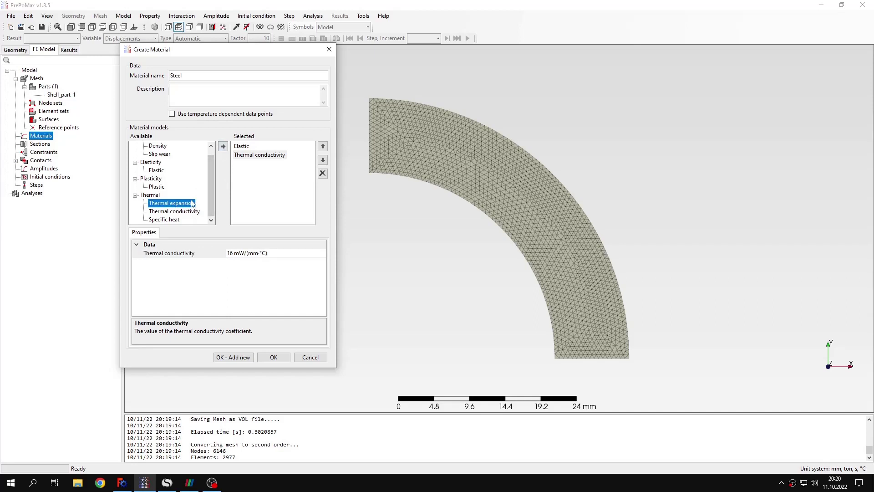
click(223, 146)
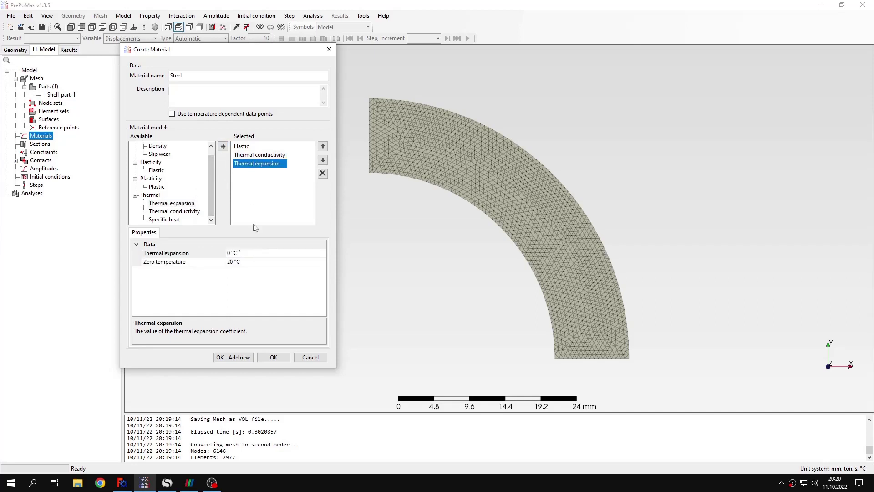
click(229, 253)
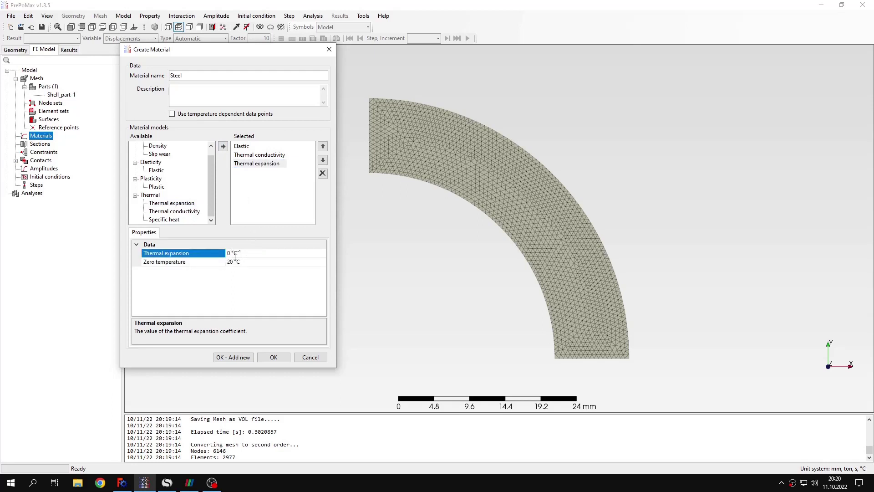
key(BackSpace)
text(11e-6)
click(237, 262)
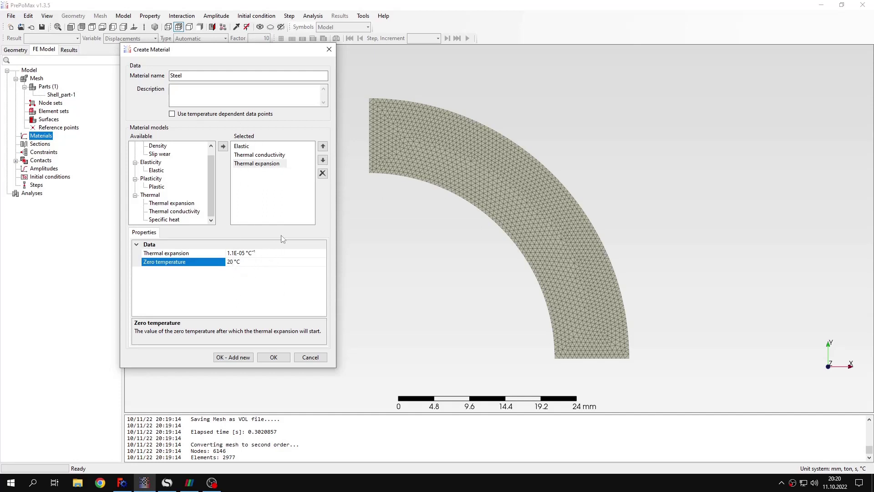
click(273, 357)
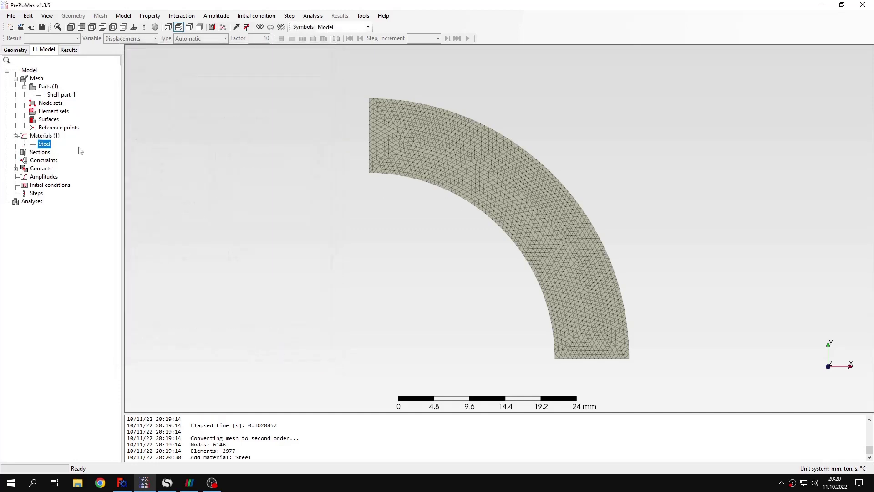
Step: Hide the element edges and assign a Steel solid section with 300 mm thickness to the quarter-pipe surface
click(40, 152)
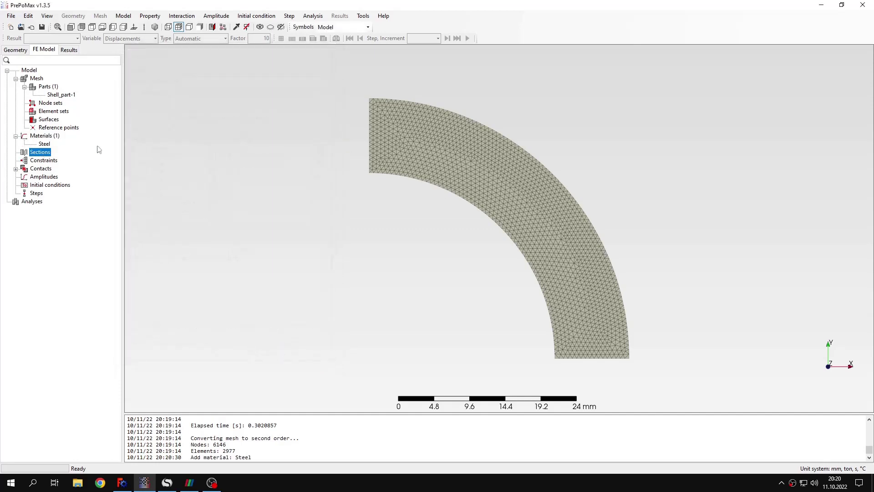
click(189, 27)
double_click(40, 152)
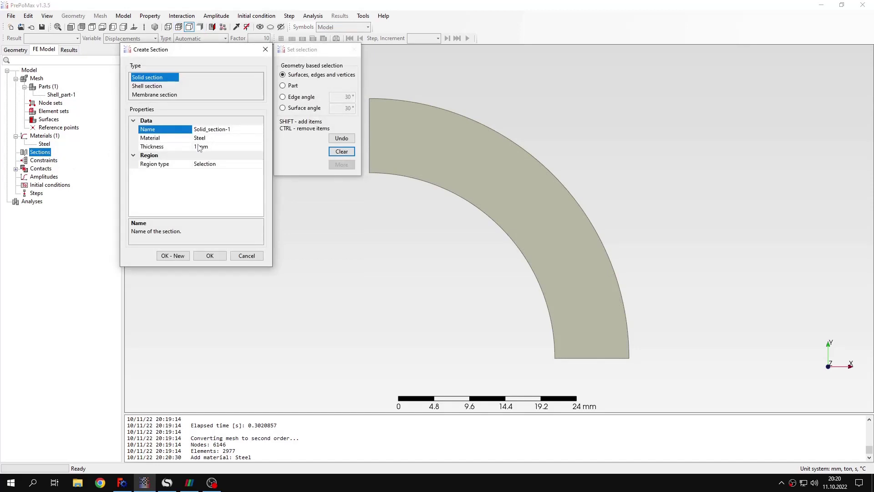
click(198, 147)
text(300)
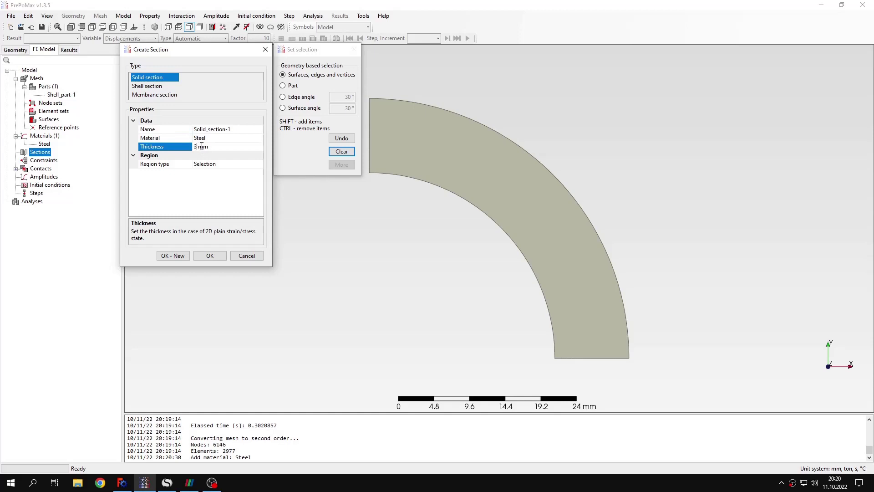
click(464, 188)
scroll(463, 189, down, 2)
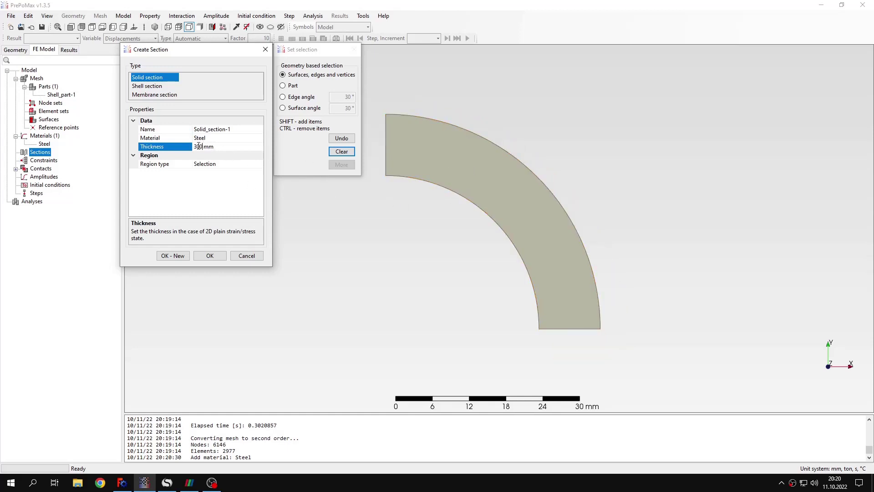
click(492, 188)
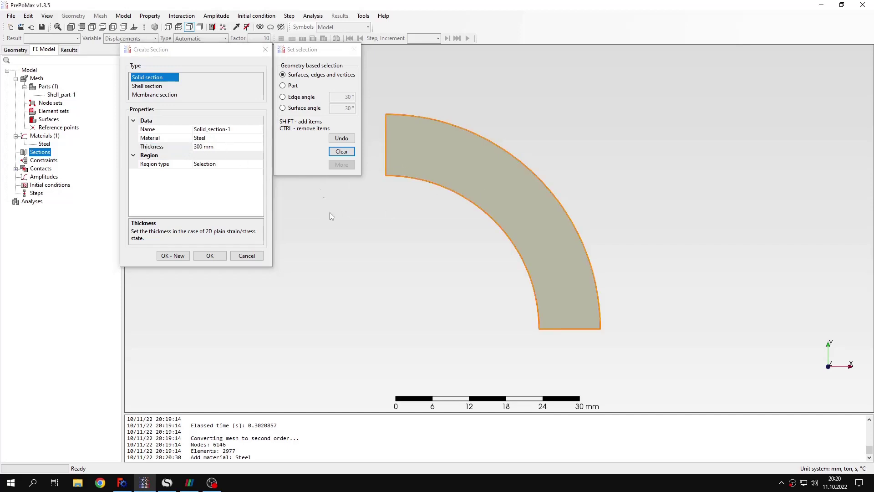
click(222, 255)
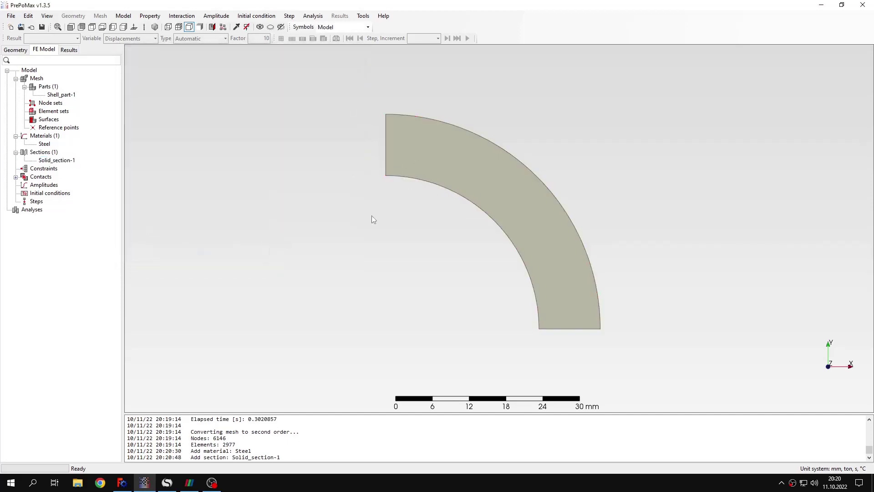
Step: Create a coupled temperature-displacement analysis step with the steady state option on
scroll(472, 163, up, 2)
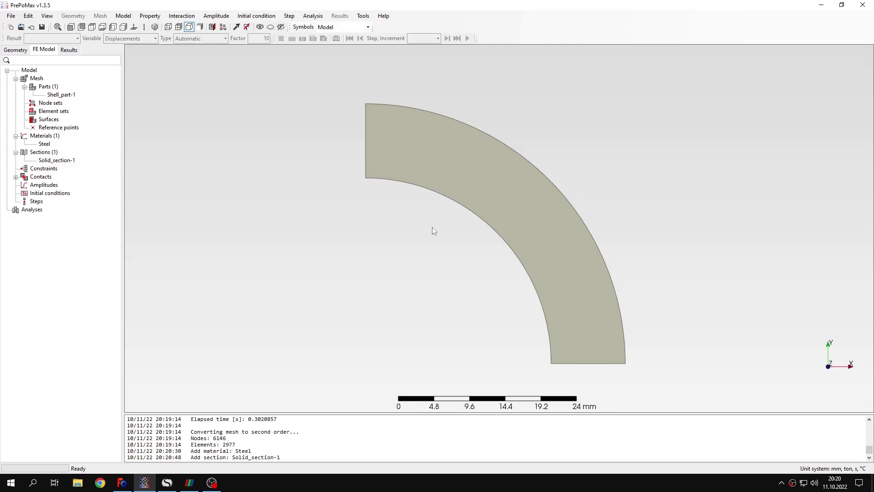
middle_drag(434, 230, 241, 205)
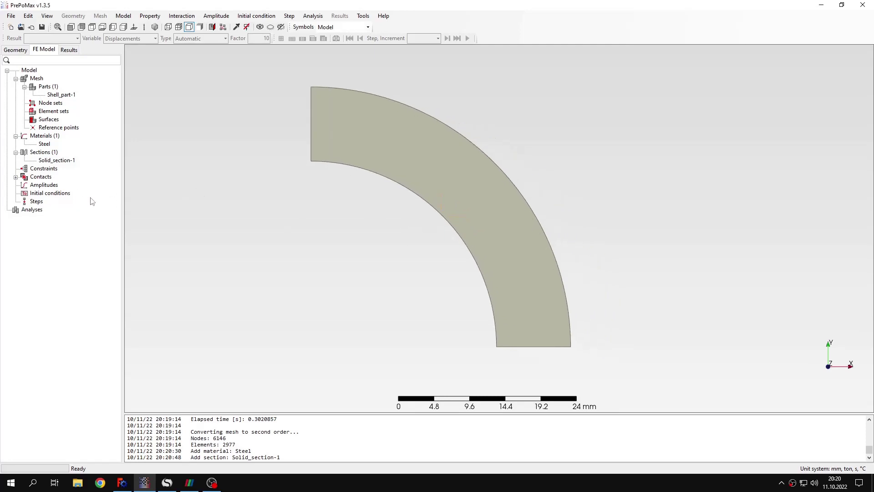
double_click(37, 201)
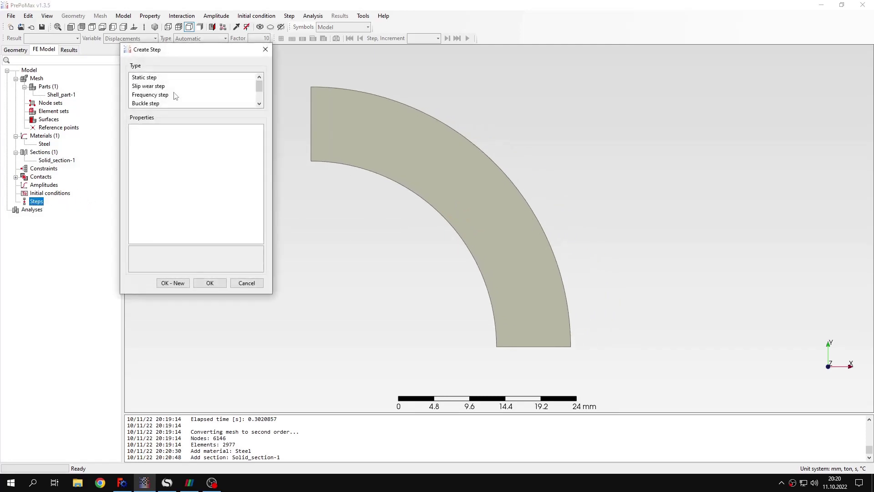
scroll(178, 96, down, 2)
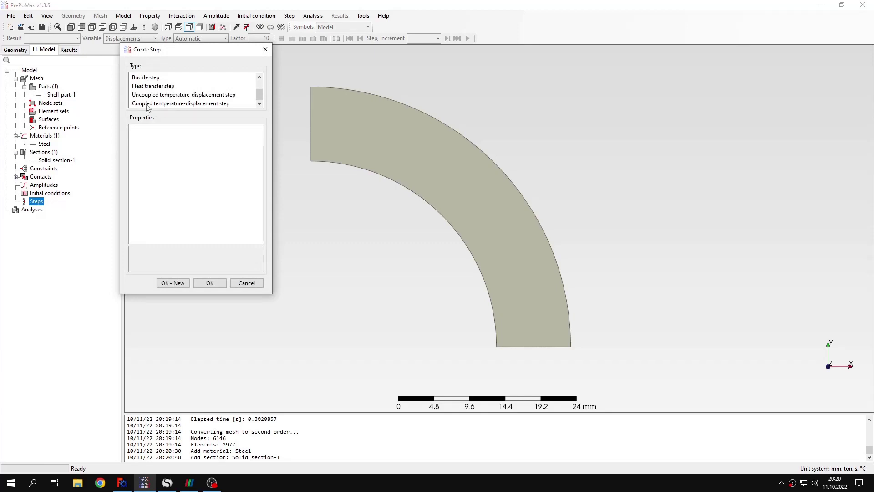
click(143, 104)
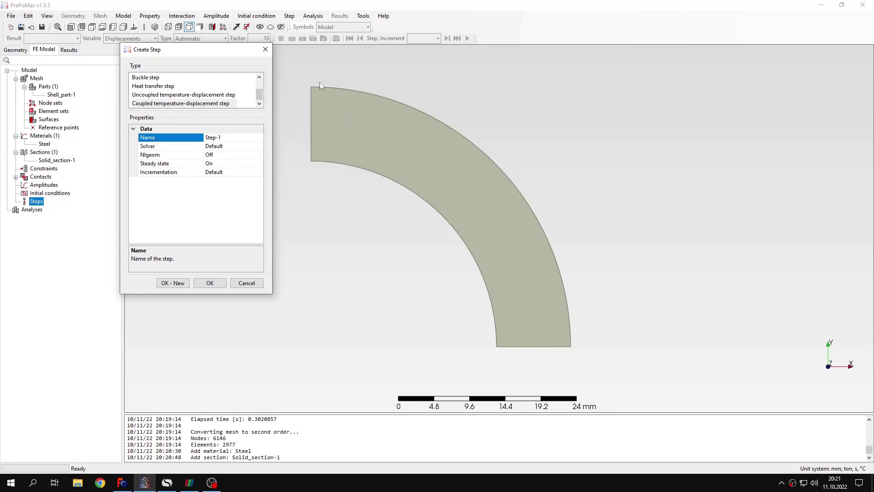
click(220, 163)
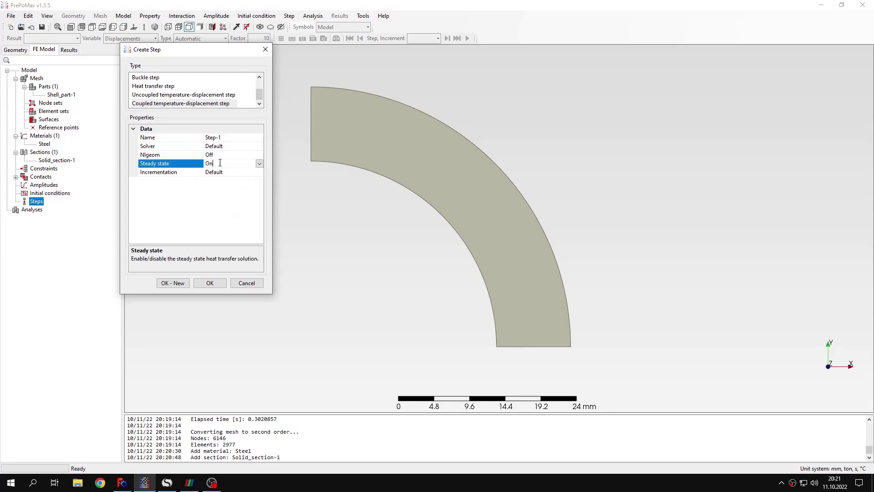
click(209, 283)
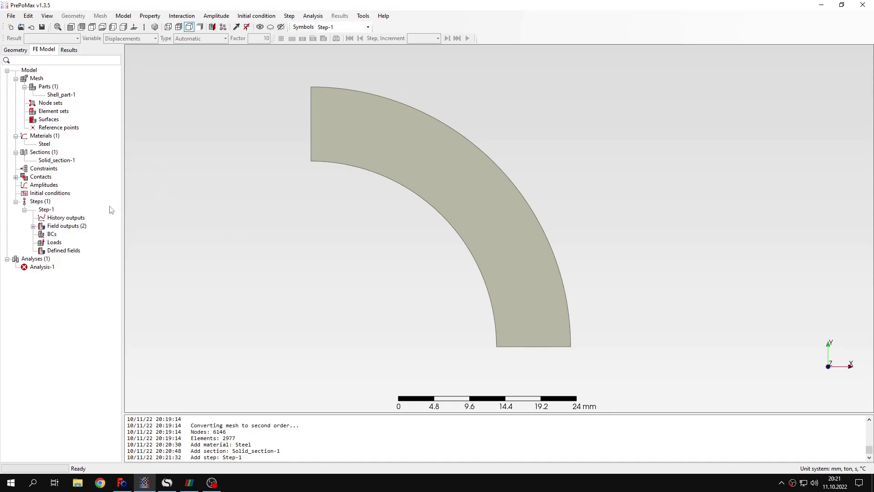
Step: Add an initial temperature condition of 20 °C to the whole quarter-pipe surface
double_click(62, 194)
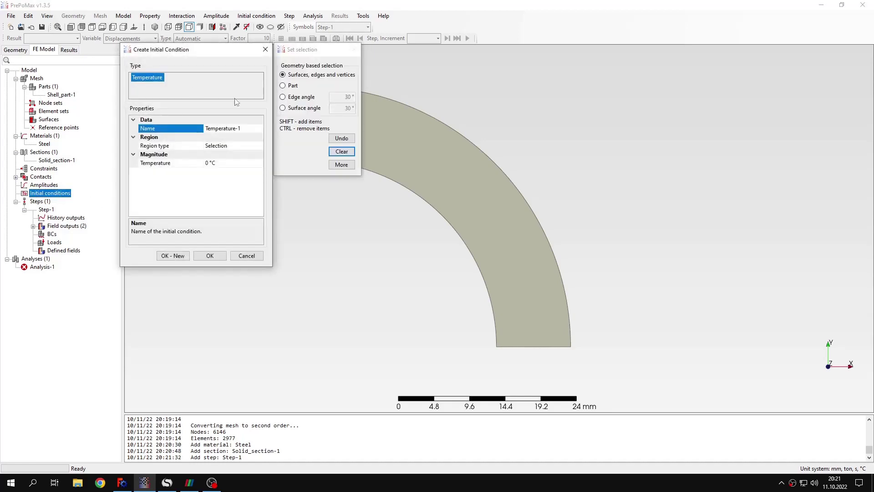
click(381, 129)
click(469, 174)
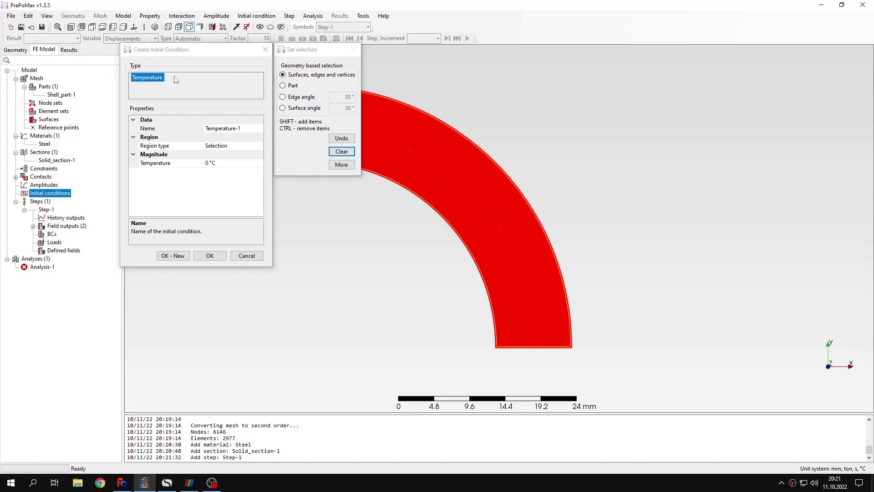
click(207, 163)
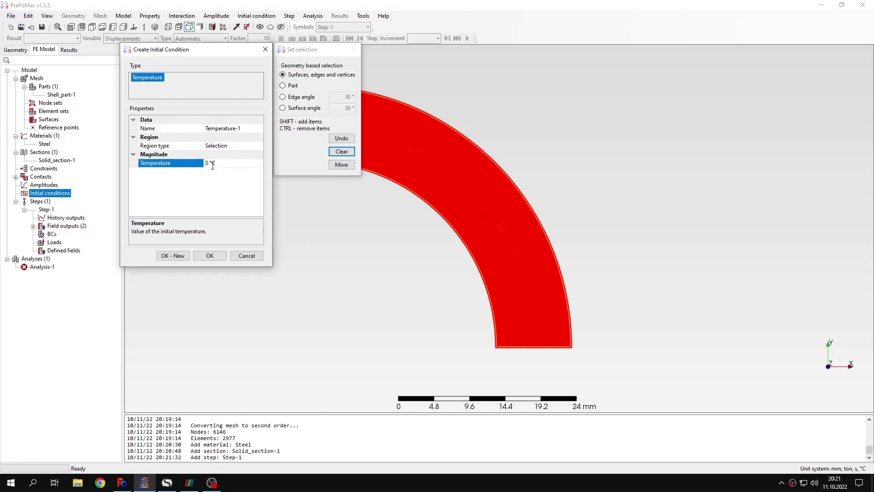
text(2)
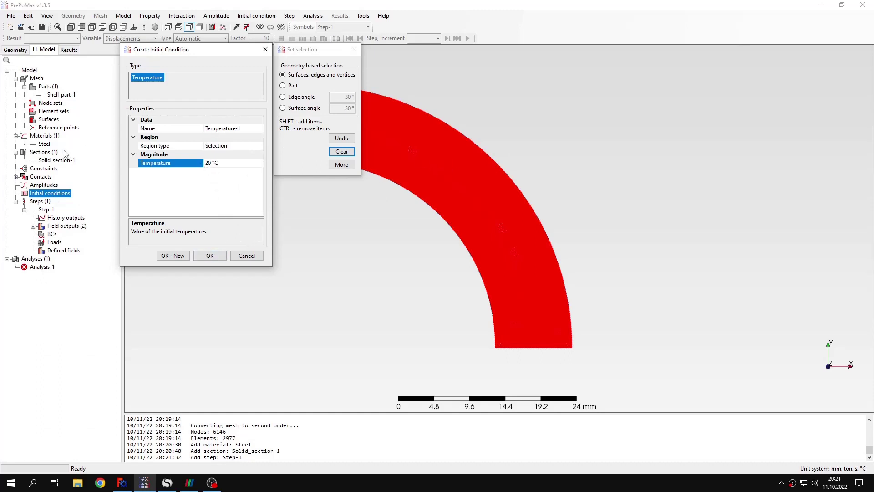
click(217, 256)
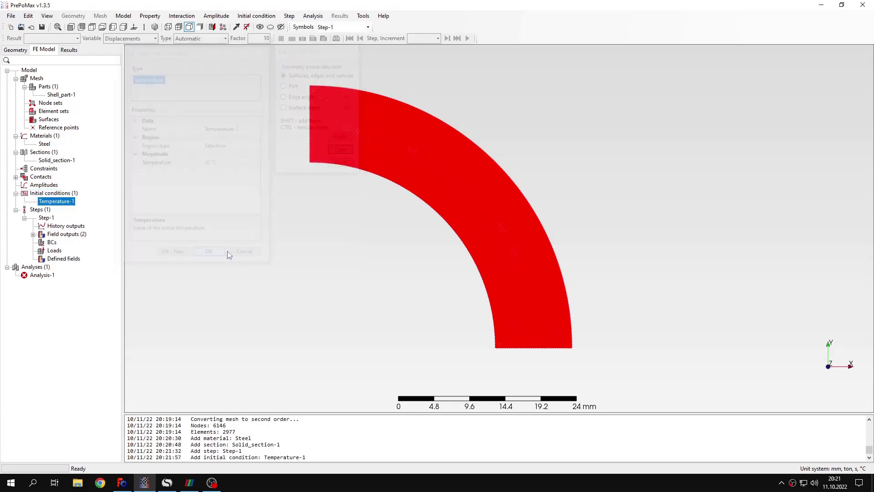
click(283, 224)
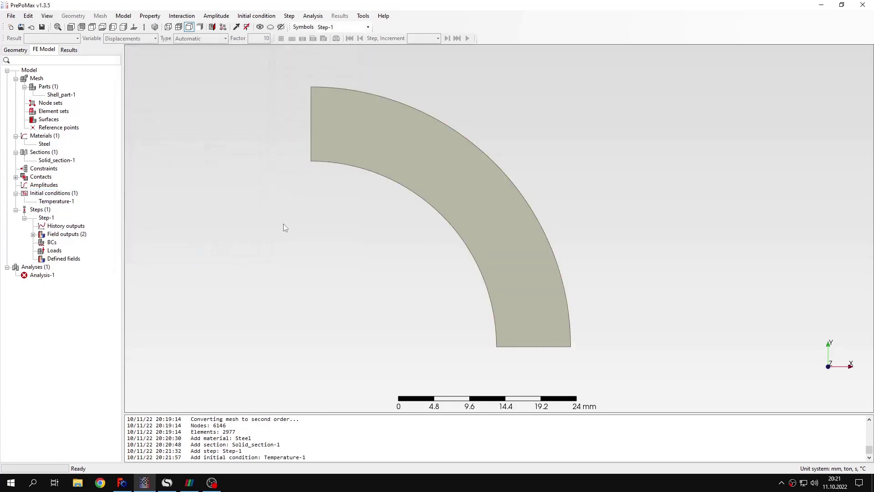
Step: Add a displacement boundary condition with U1 set to 0 mm on the section's vertical straight edge
double_click(52, 243)
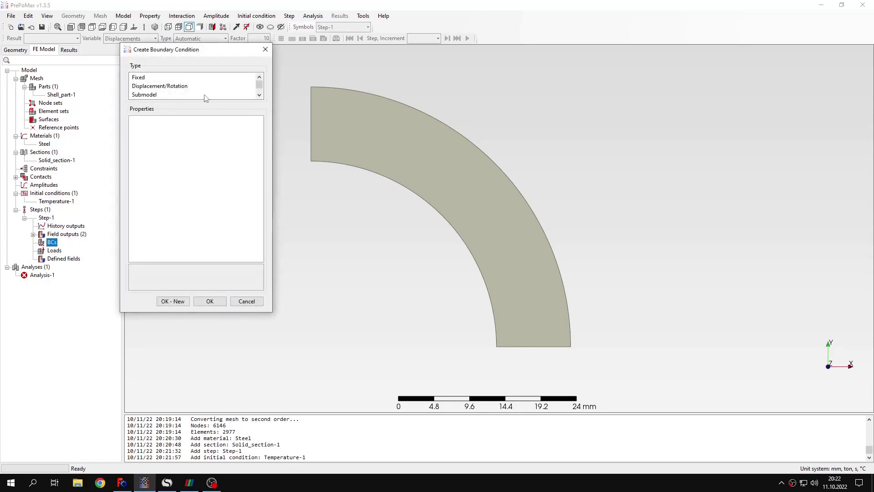
click(176, 87)
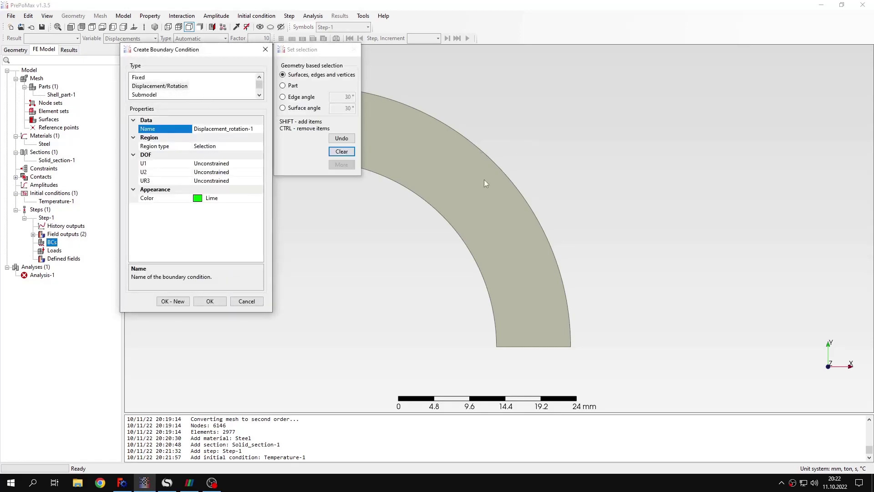
middle_drag(485, 180, 584, 194)
click(245, 145)
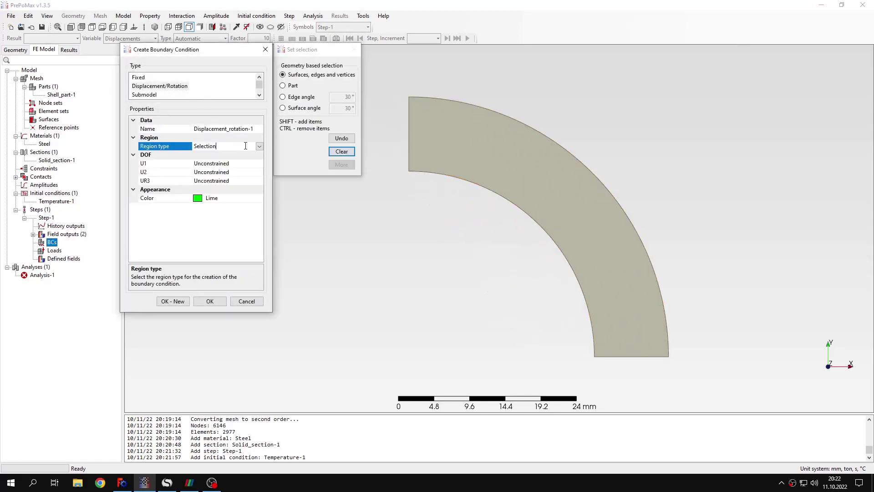
click(411, 143)
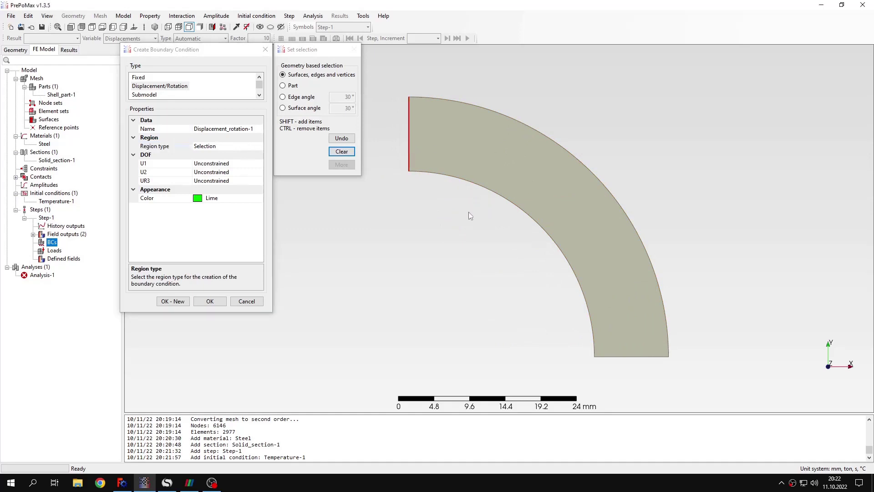
double_click(232, 164)
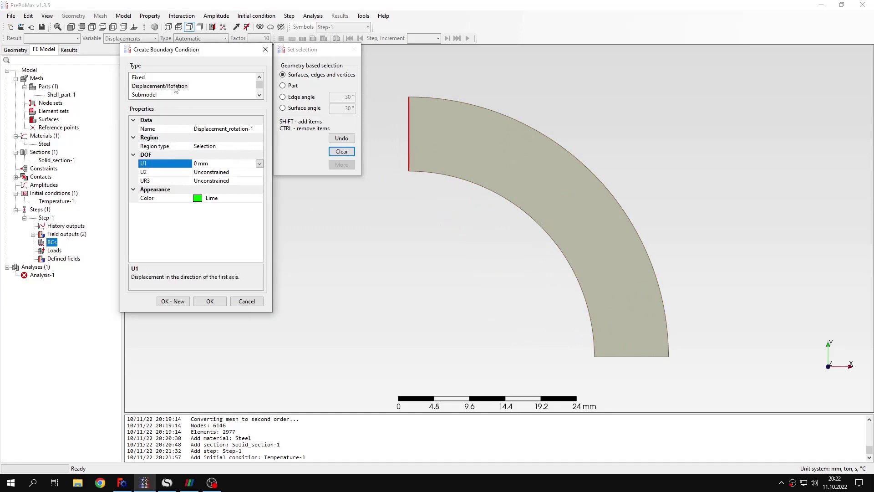
click(173, 301)
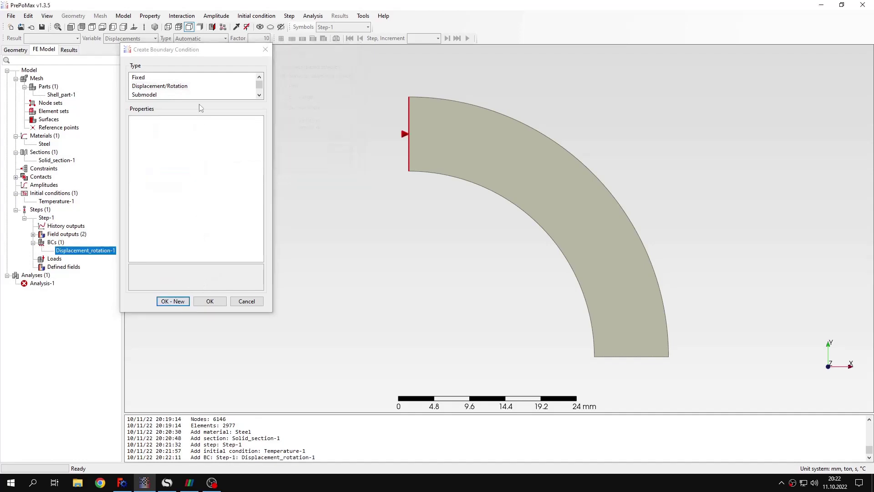
Step: Add a displacement boundary condition with U2 set to 0 mm on the section's horizontal straight edge
click(639, 355)
double_click(215, 173)
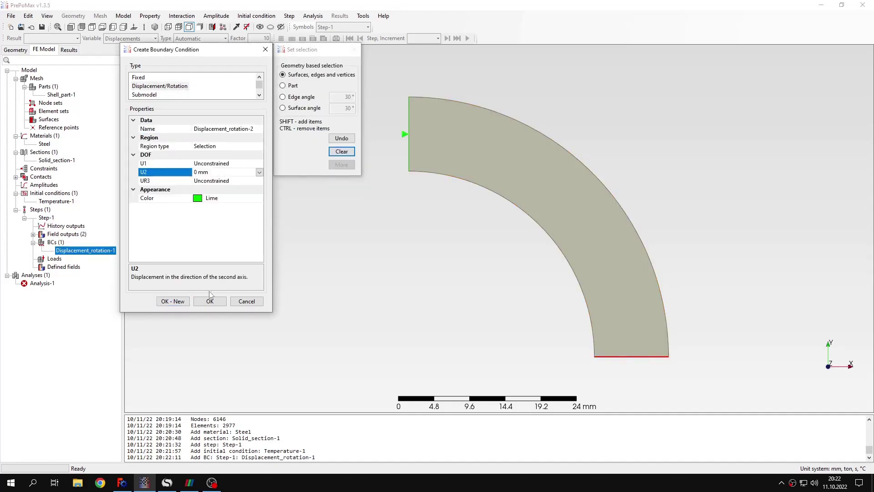
click(173, 301)
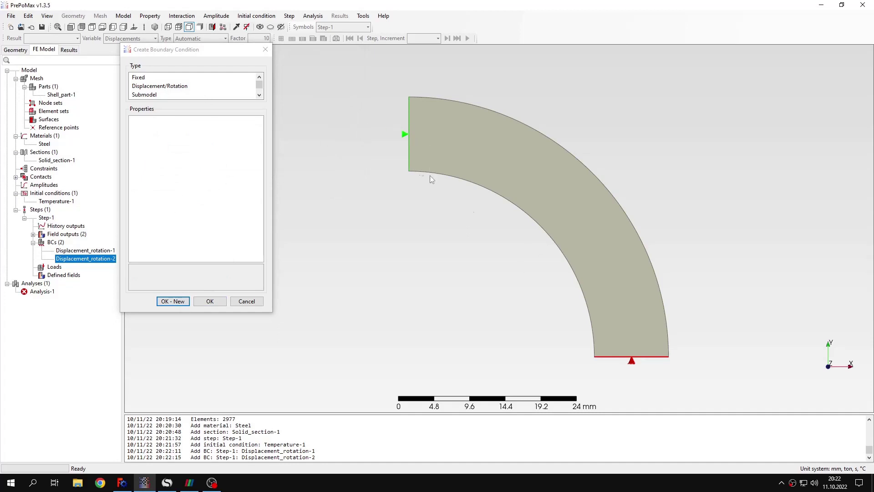
Step: Add a temperature boundary condition of 100 °C to the inner arc of the pipe section
scroll(214, 85, down, 1)
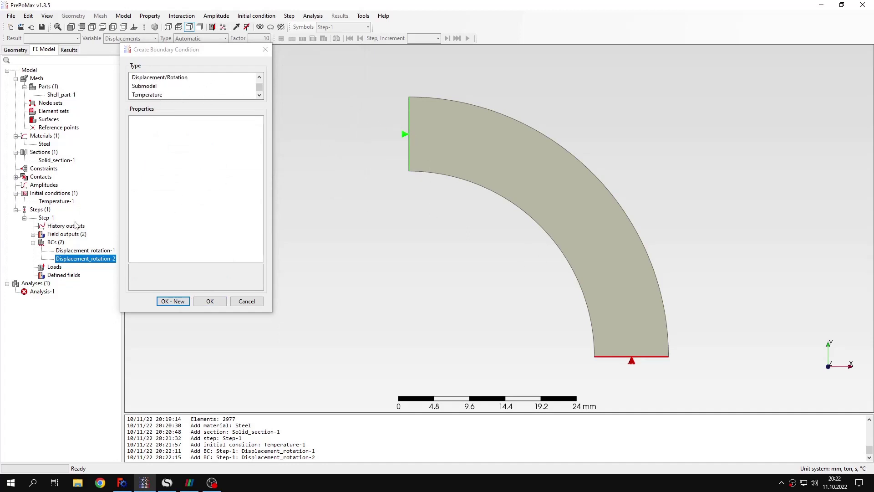
click(159, 95)
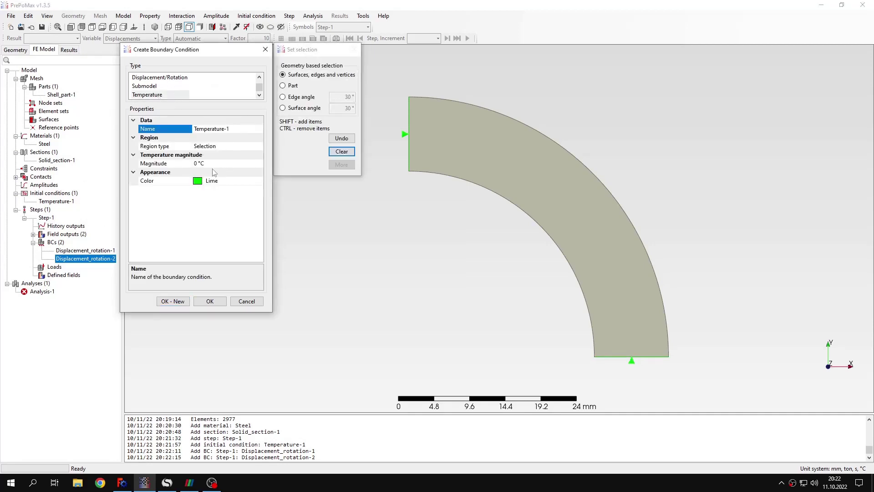
click(235, 147)
click(504, 196)
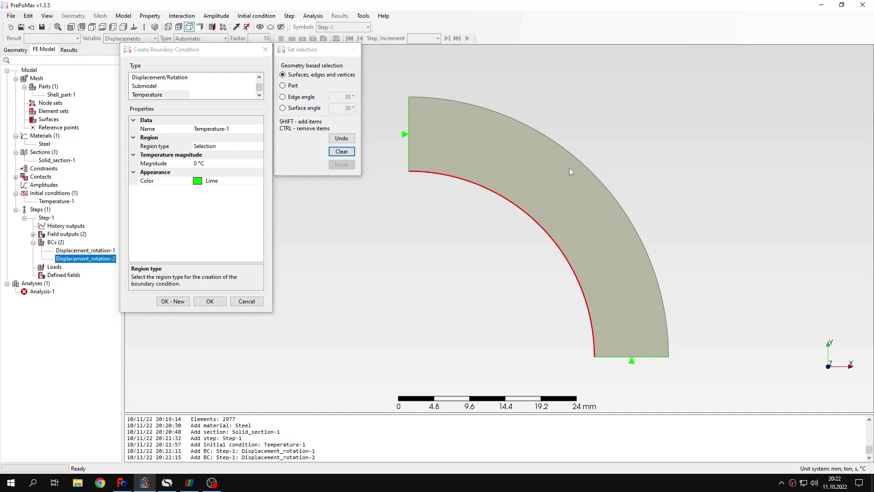
click(193, 163)
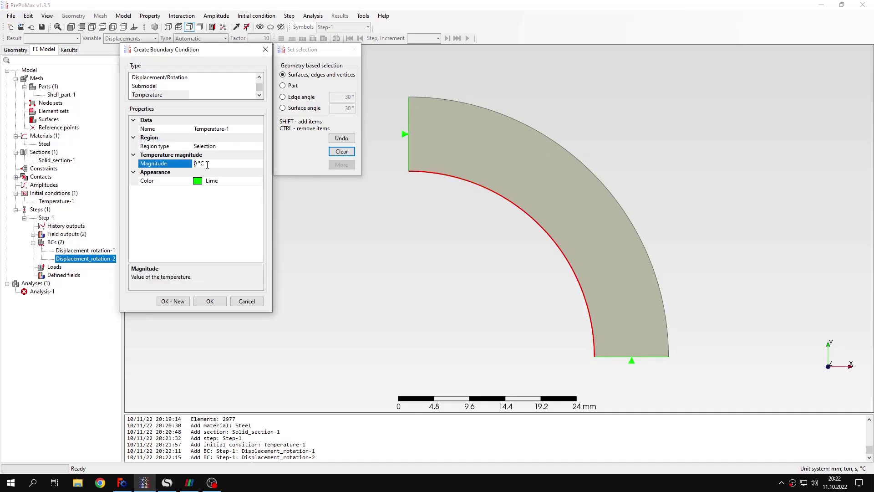
text(10)
click(174, 301)
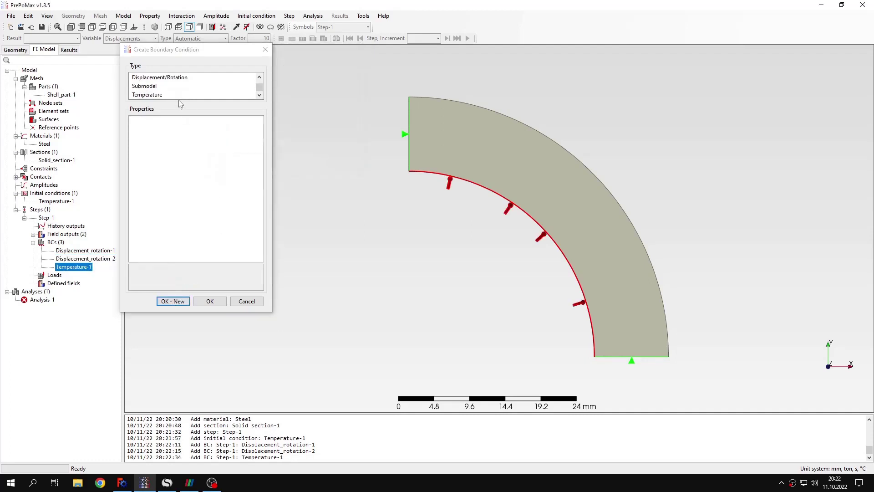
Step: Add a temperature boundary condition of 20 °C to the outer arc and finish creating boundary conditions
click(147, 95)
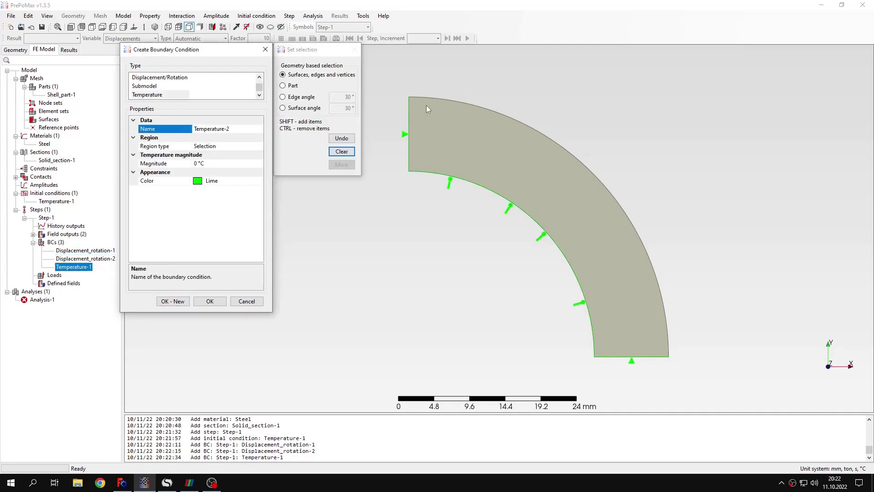
click(543, 135)
click(195, 163)
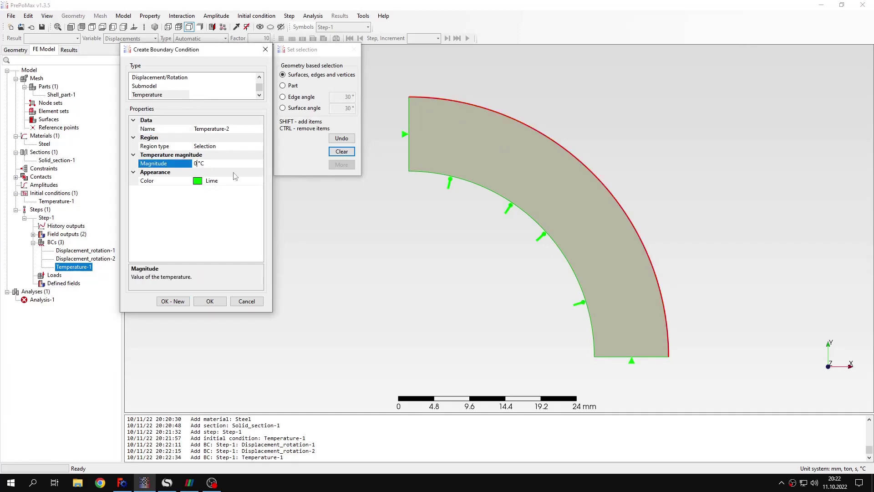
text(2)
click(209, 301)
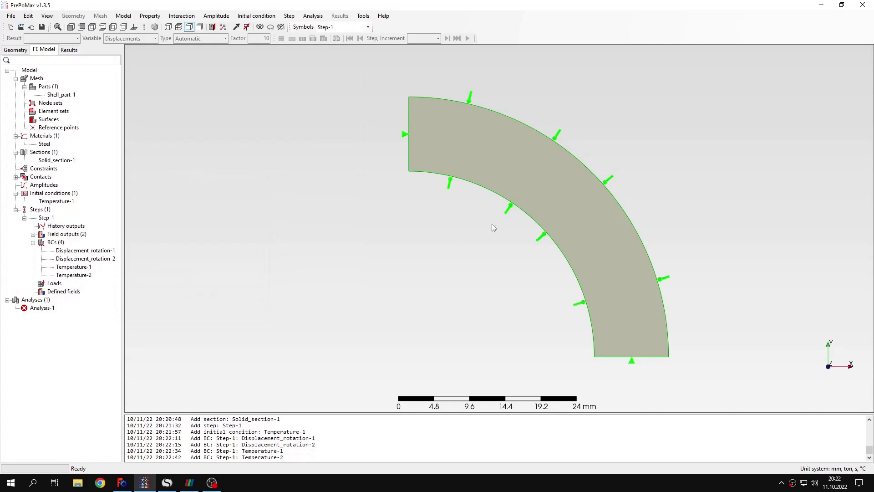
Step: Switch to SMath Studio to review the analytical pipe thermal stress calculation, and return to PrePoMax
middle_drag(492, 223, 354, 204)
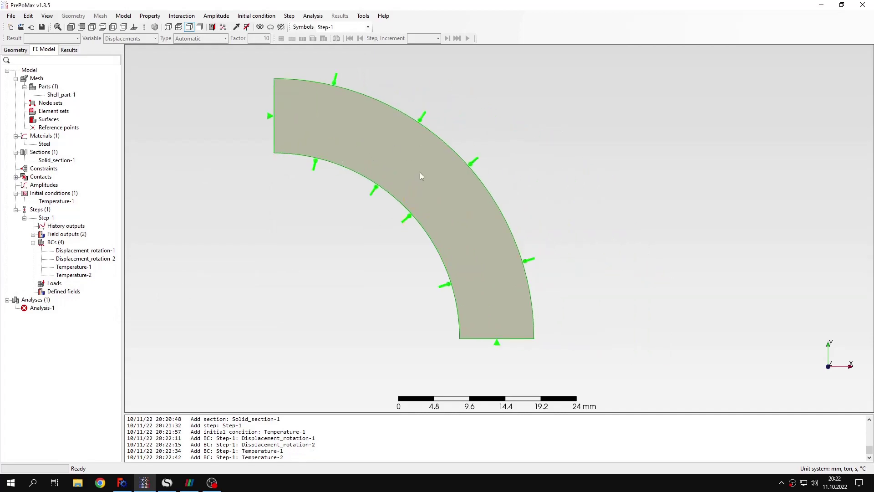
click(169, 482)
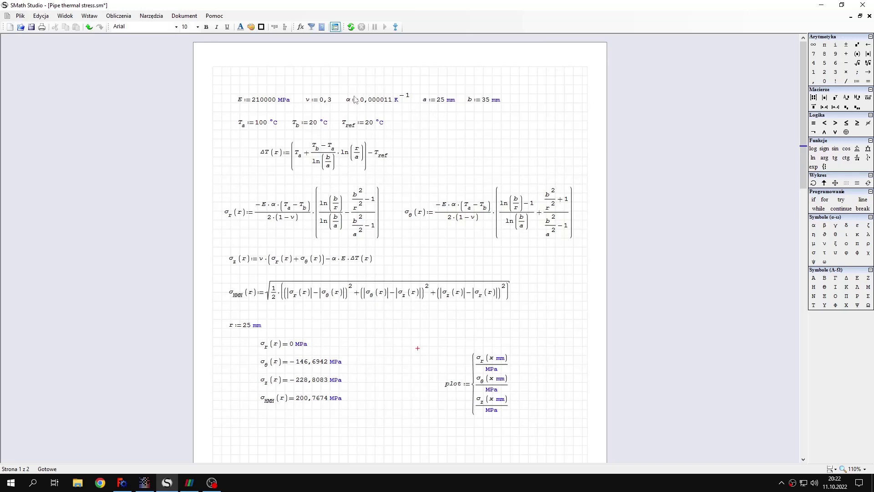
mouse_move(444, 106)
click(821, 4)
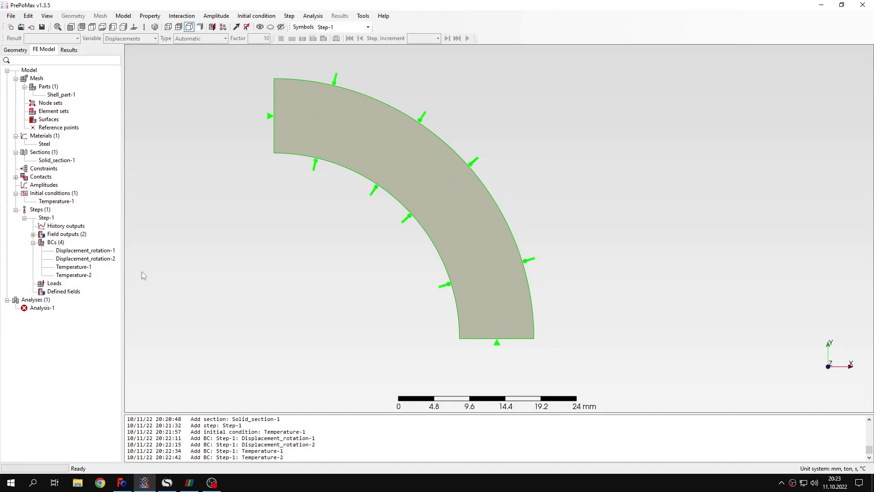
Step: Run Analysis-1 and display the Mises stress results on the quarter-pipe section
right_click(38, 309)
click(54, 325)
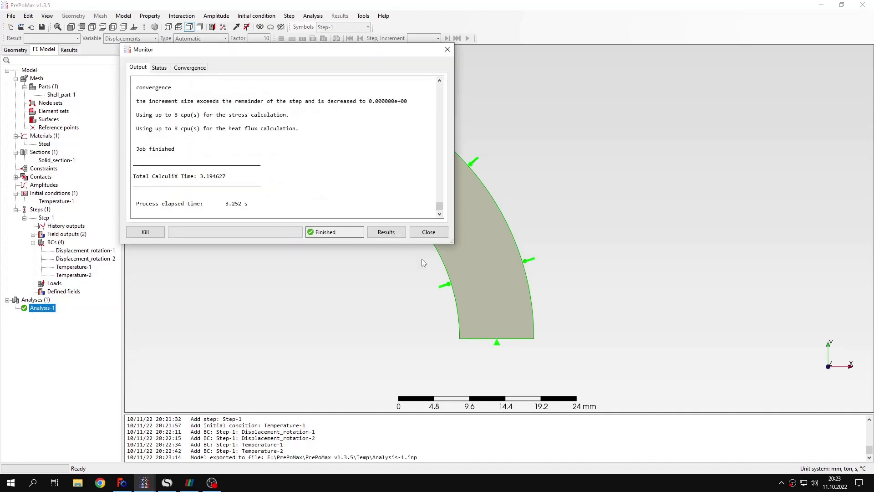
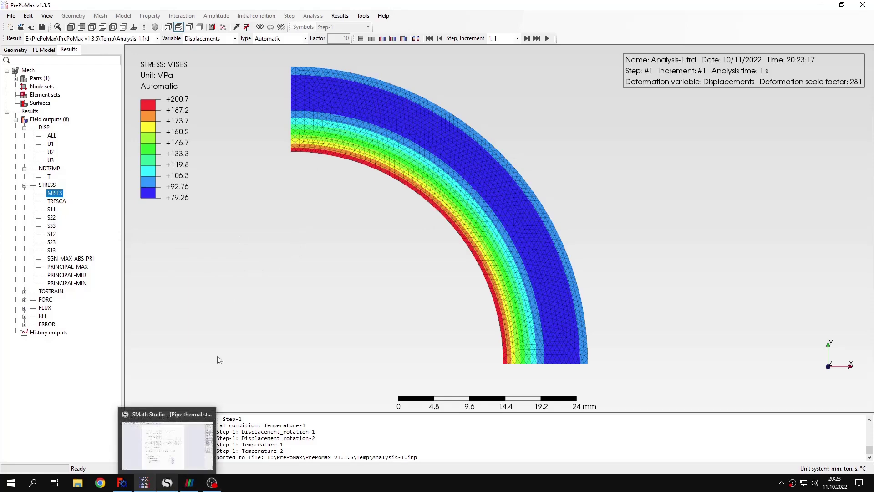
key(alt+Tab)
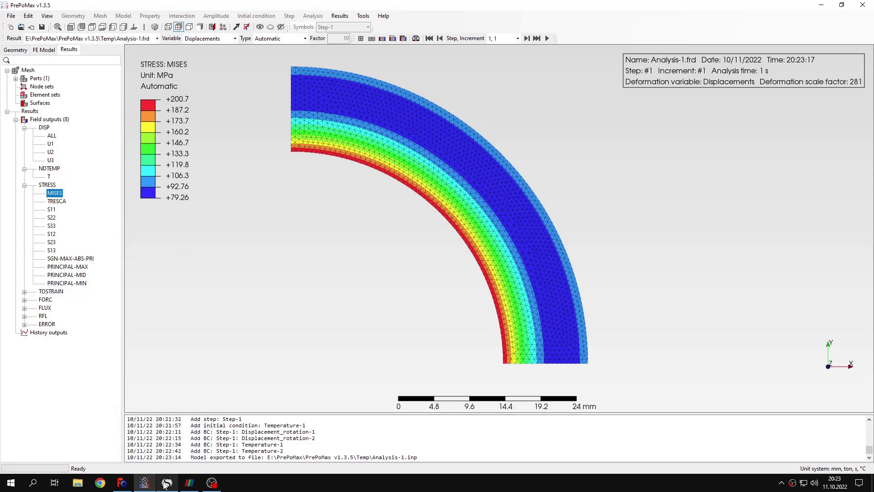
Step: Switch to SMath Studio and set the radius r to 35 mm in the analytical stress calculation
ctrl+scroll(433, 295, up, 1)
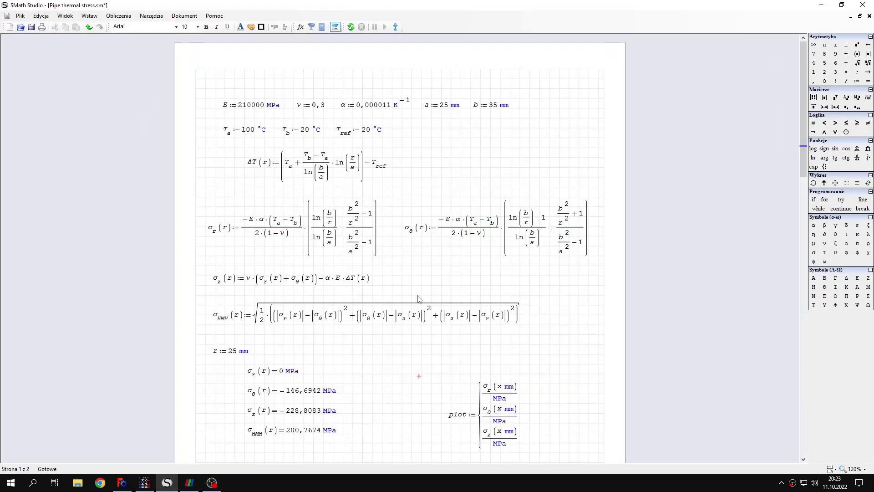
scroll(403, 254, down, 3)
mouse_move(233, 306)
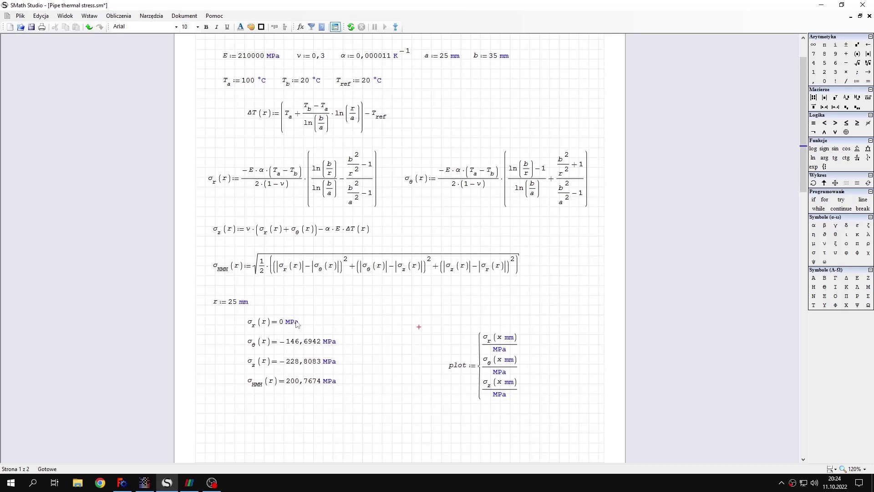
click(233, 303)
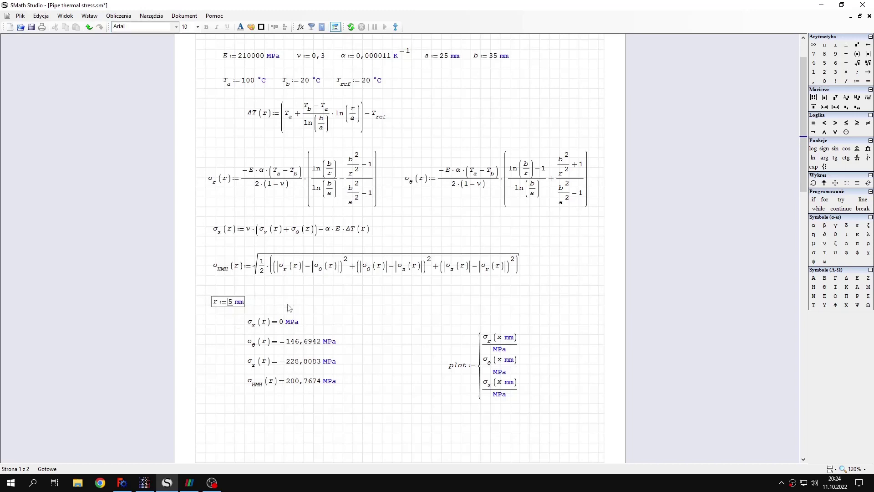
key(BackSpace)
text(3)
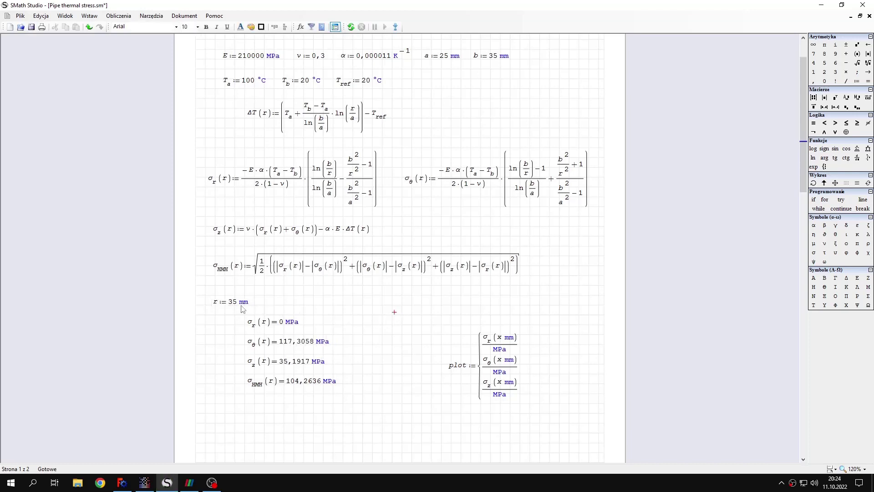
Step: Set the radius r to 30 mm to evaluate the analytical stresses at the middle of the wall
click(248, 304)
key(BackSpace)
text(0)
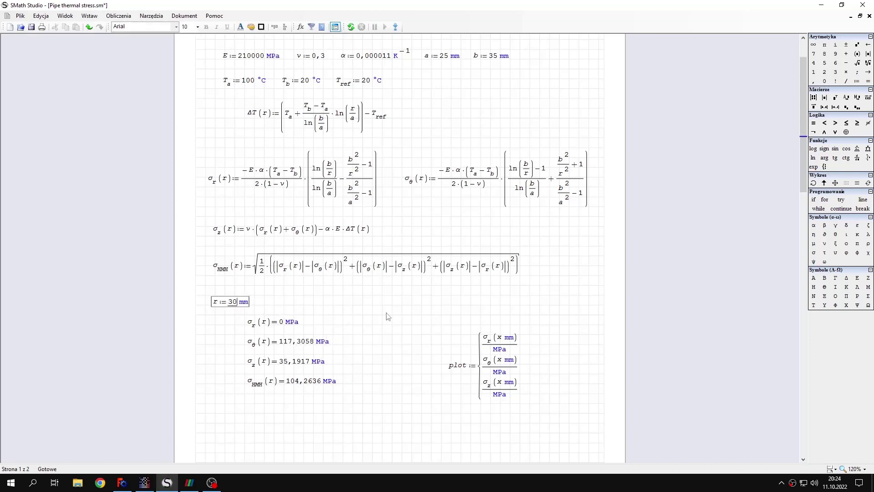
click(384, 311)
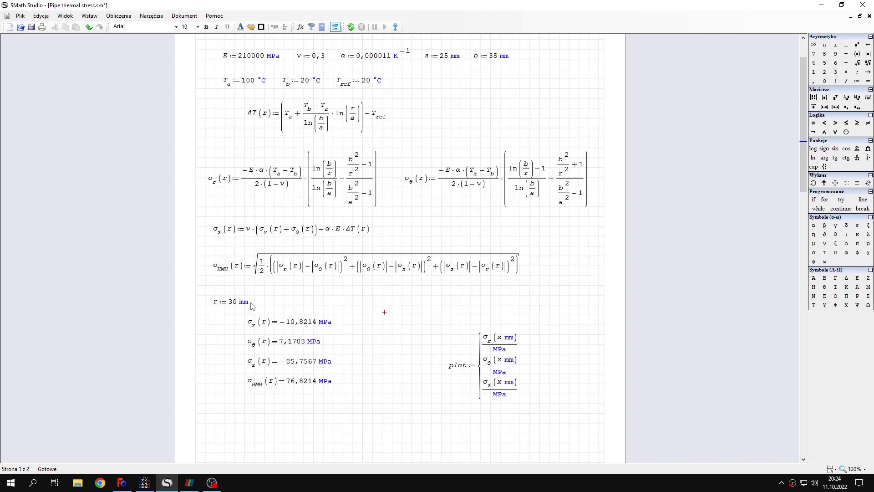
Step: Set the radius r to 25 mm to evaluate the analytical stresses at the inner wall
click(235, 303)
key(BackSpace)
text(25)
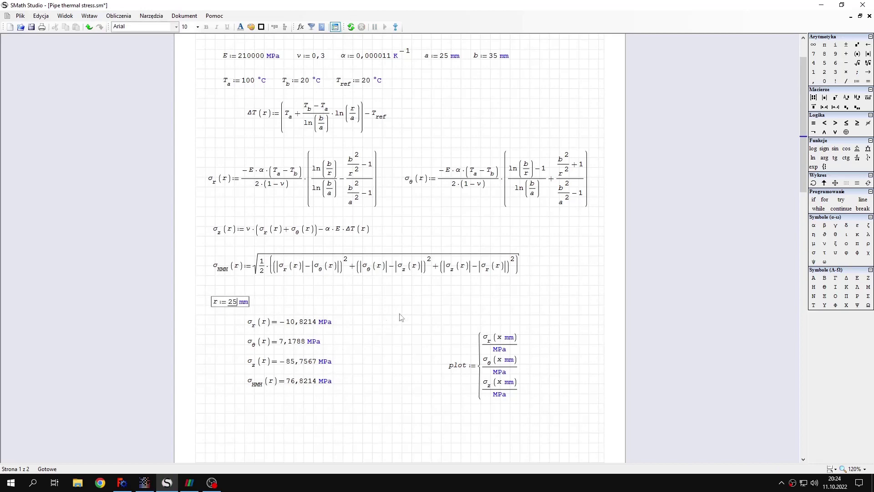
click(398, 316)
Step: Examine the source note and the plot of radial, hoop and axial stress over the pipe radius
scroll(406, 319, down, 8)
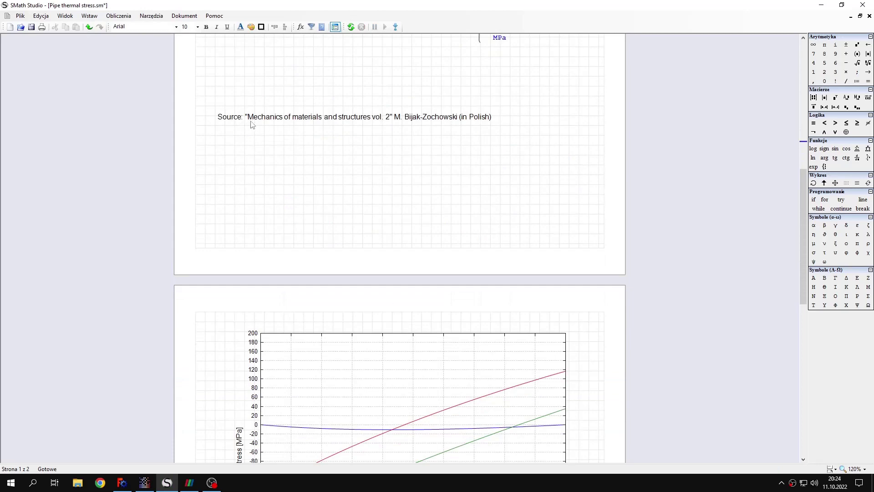
scroll(406, 231, down, 3)
scroll(409, 237, down, 3)
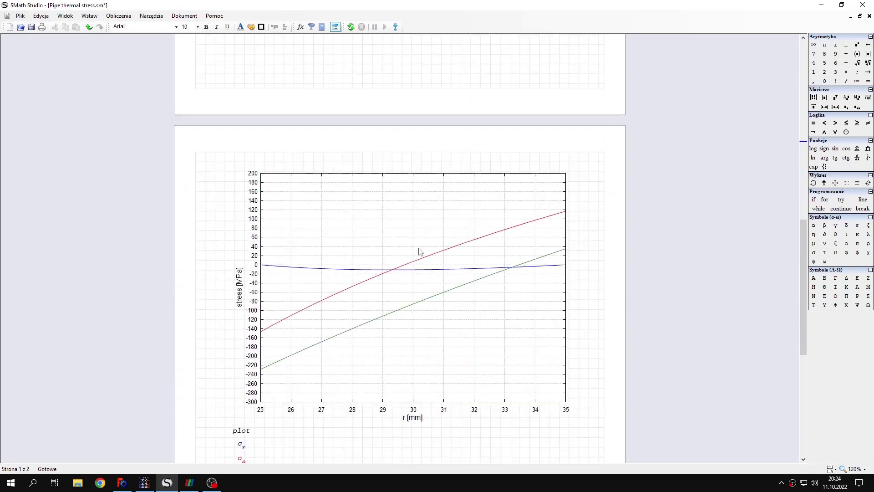
scroll(444, 273, down, 1)
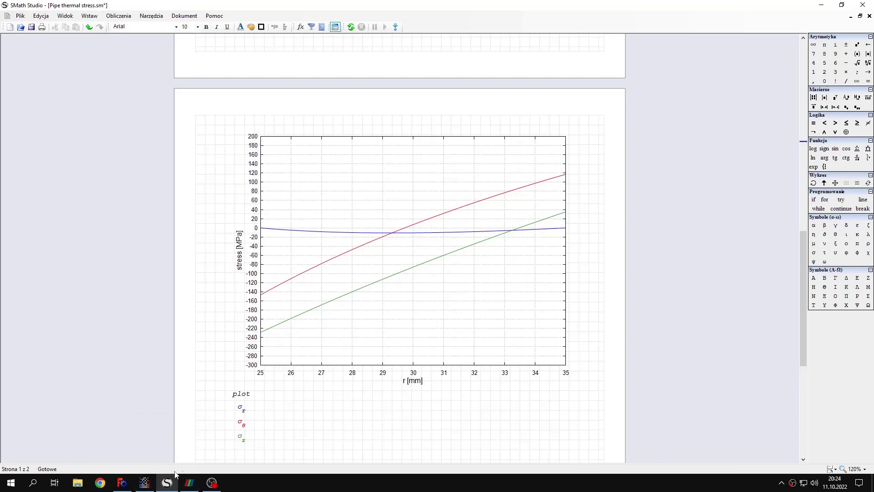
Step: Display the S33 stress in PrePoMax, and switch to SMath Studio to compare it with the analytical axial stress
click(148, 487)
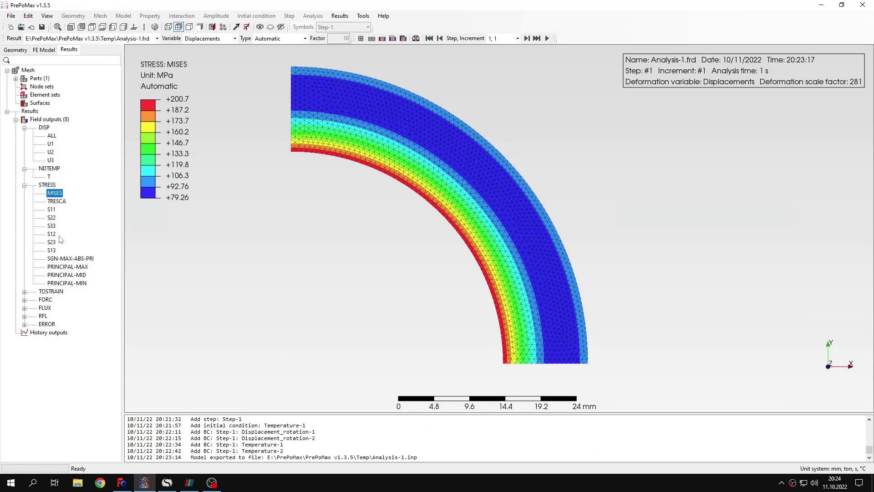
click(51, 226)
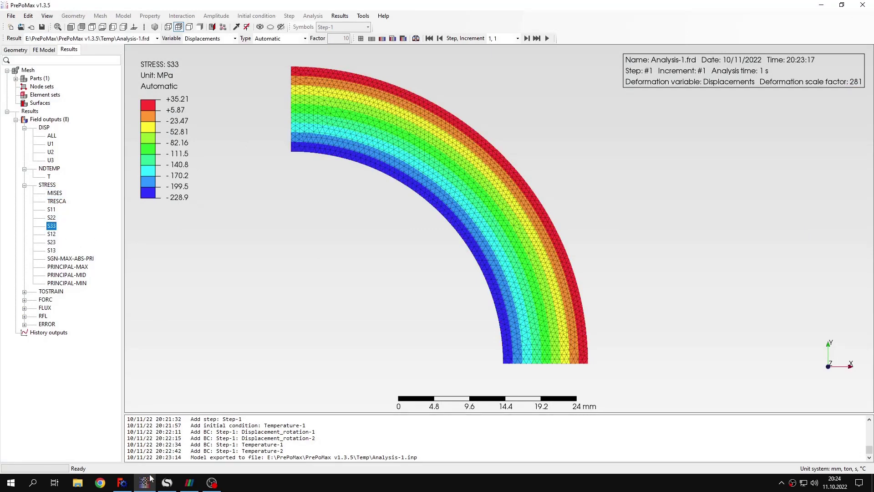
click(168, 483)
scroll(275, 314, up, 7)
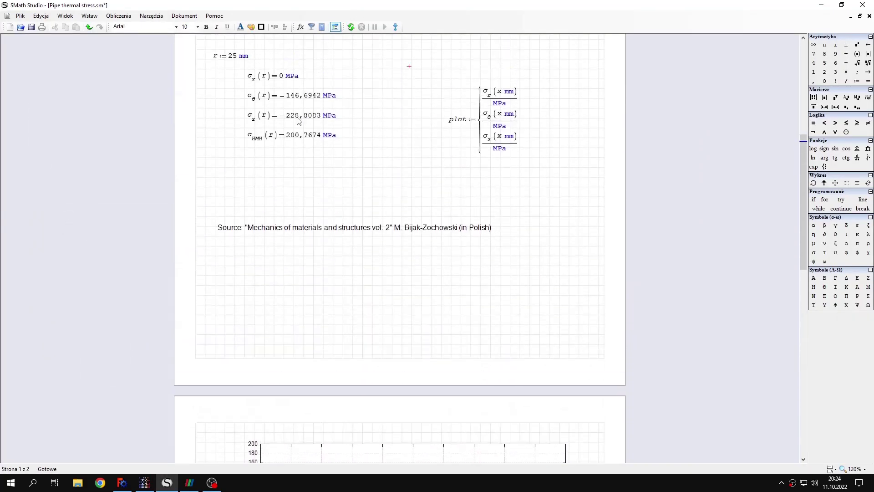
scroll(422, 228, down, 4)
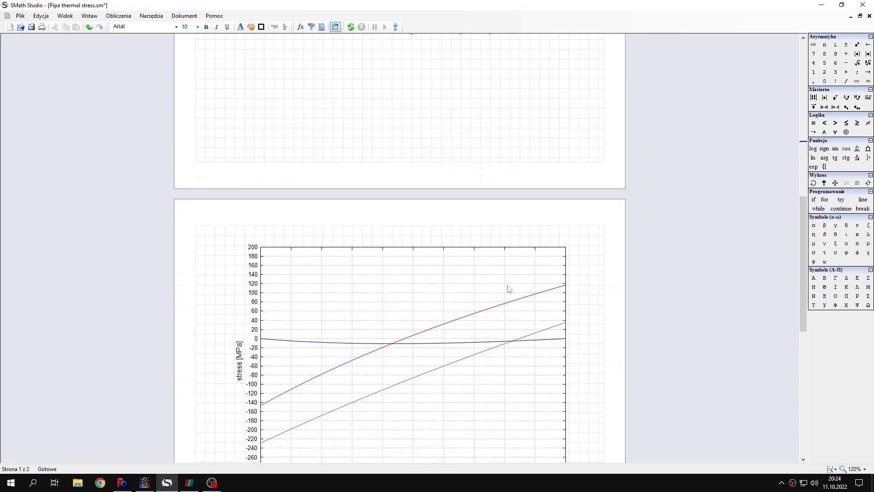
Step: Check the analytical stress plot in SMath Studio again, and display the S11 stress results in PrePoMax
click(122, 483)
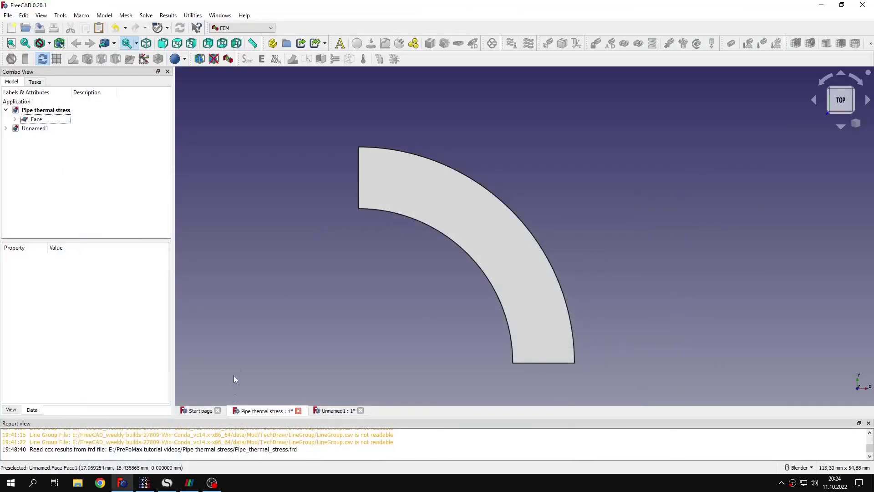
click(144, 482)
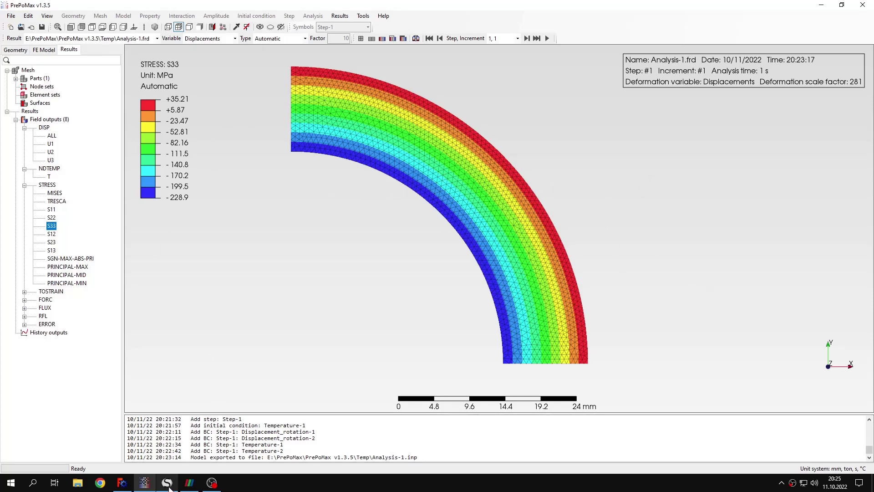
key(alt+Tab)
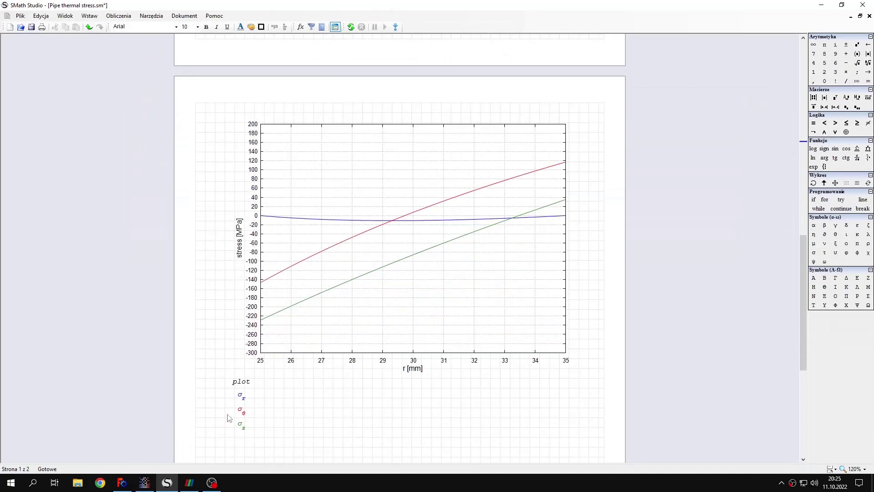
click(167, 483)
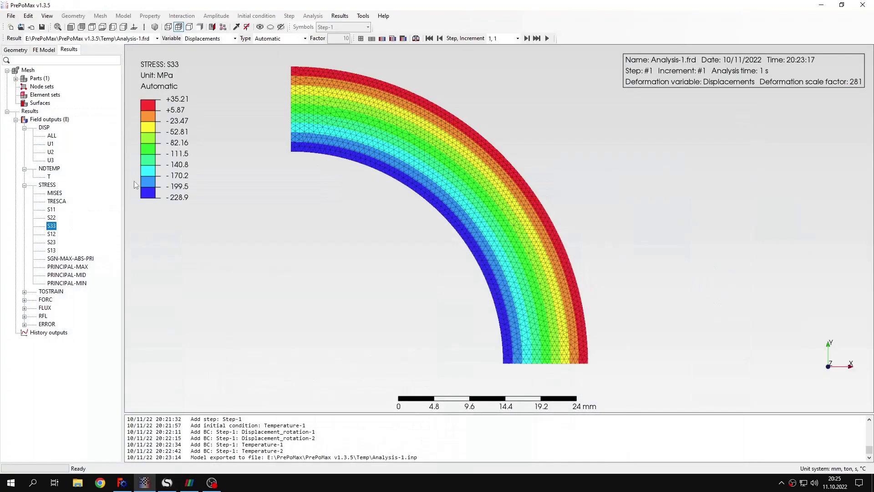
click(51, 210)
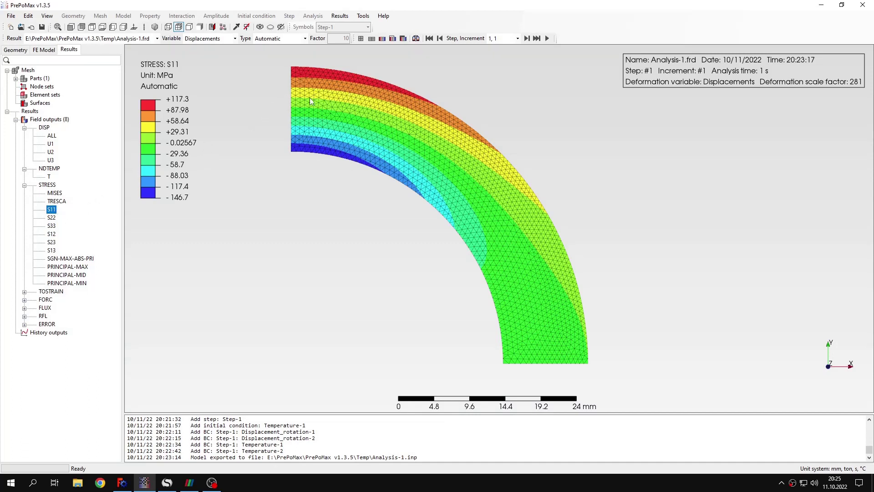
Step: Compare the S11 stress with the analytical values and plot in SMath Studio, and return to PrePoMax
click(166, 482)
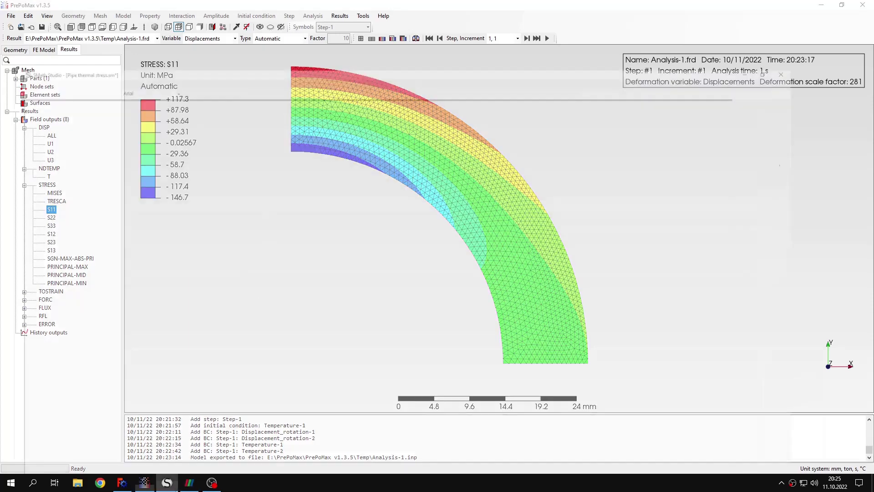
scroll(312, 327, up, 3)
scroll(313, 324, down, 6)
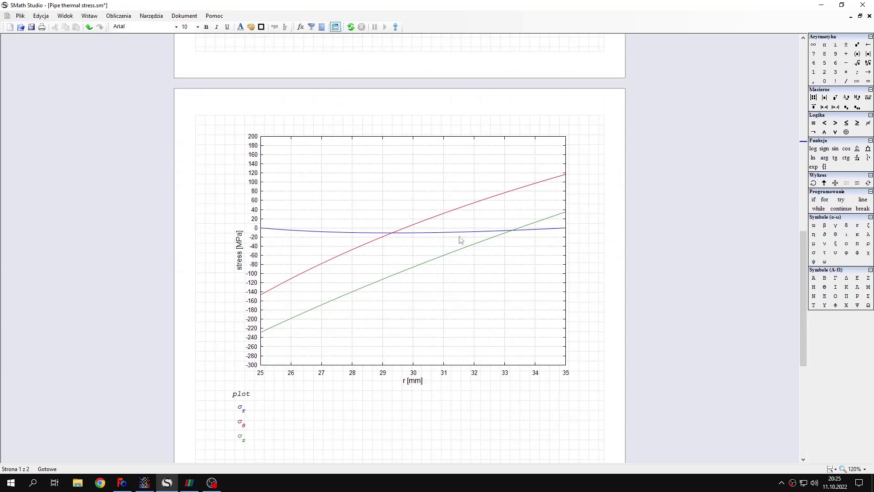
click(822, 5)
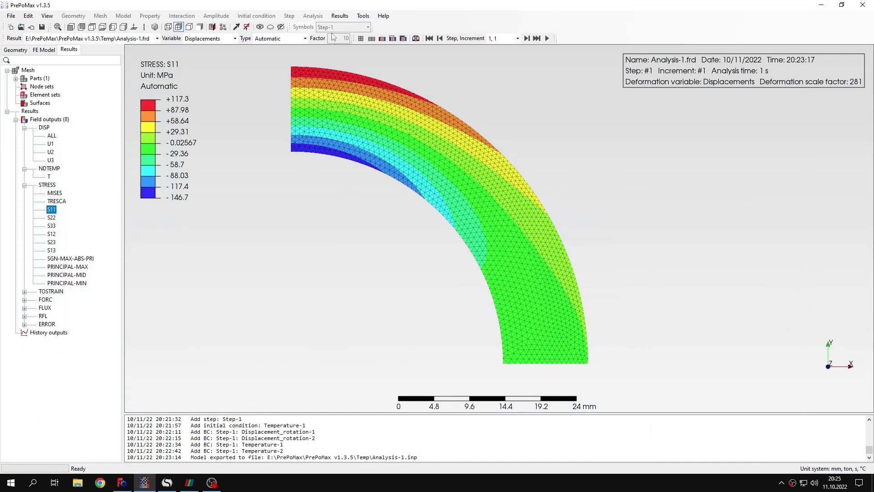
Step: Query the S11 stress at nodes near the inner and outer ends of the section's horizontal edge
click(363, 16)
click(376, 36)
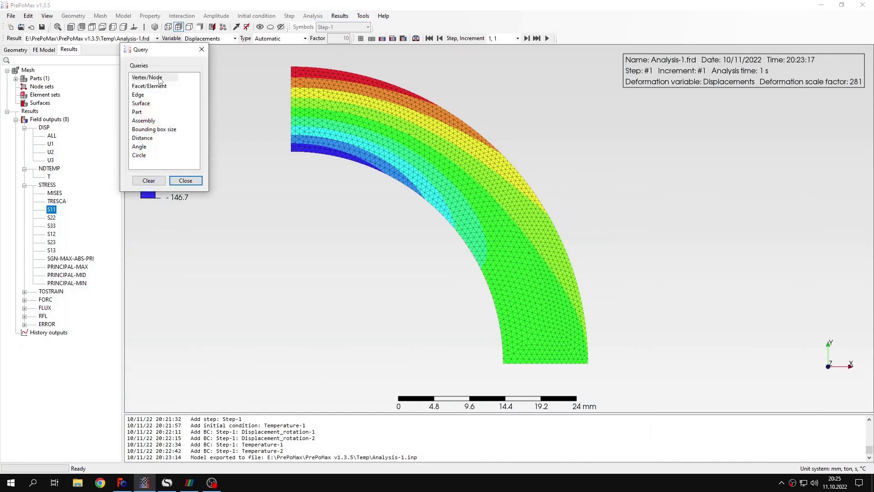
click(508, 366)
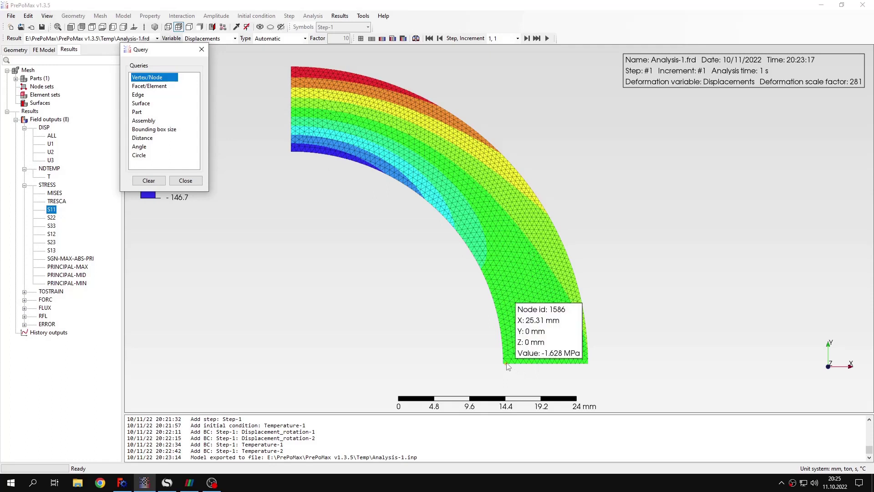
click(586, 364)
click(202, 49)
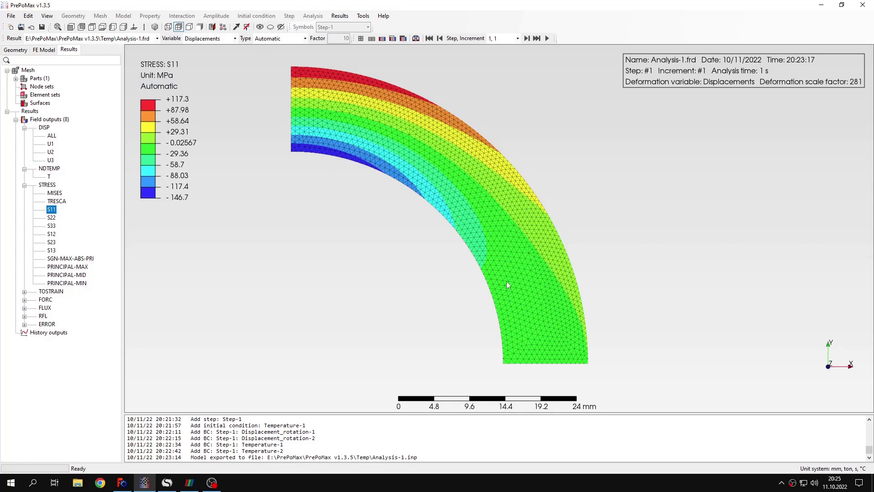
Step: Display the S22 stress and query nodes at the middle, outer end and inner end of the section's vertical edge
click(52, 218)
click(363, 16)
click(371, 35)
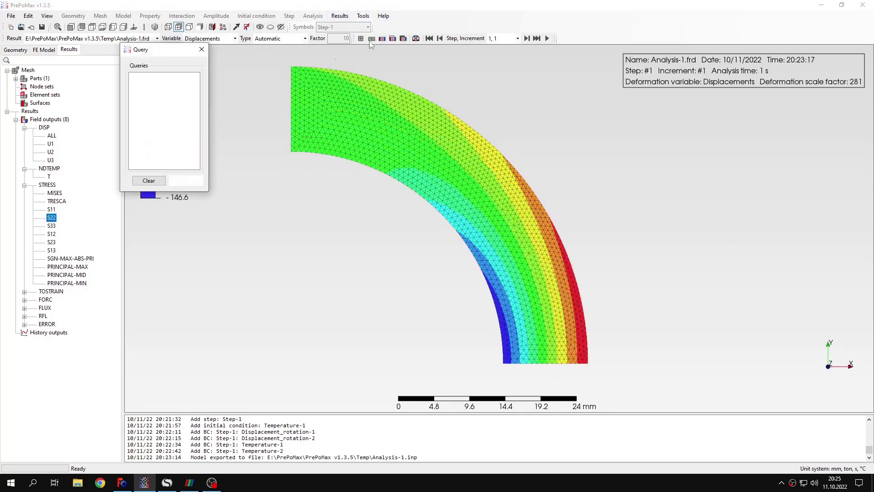
click(293, 113)
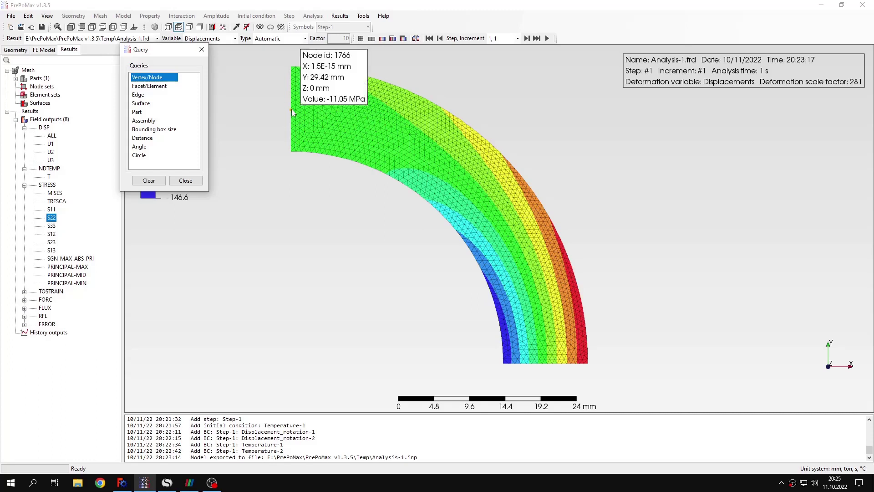
click(292, 69)
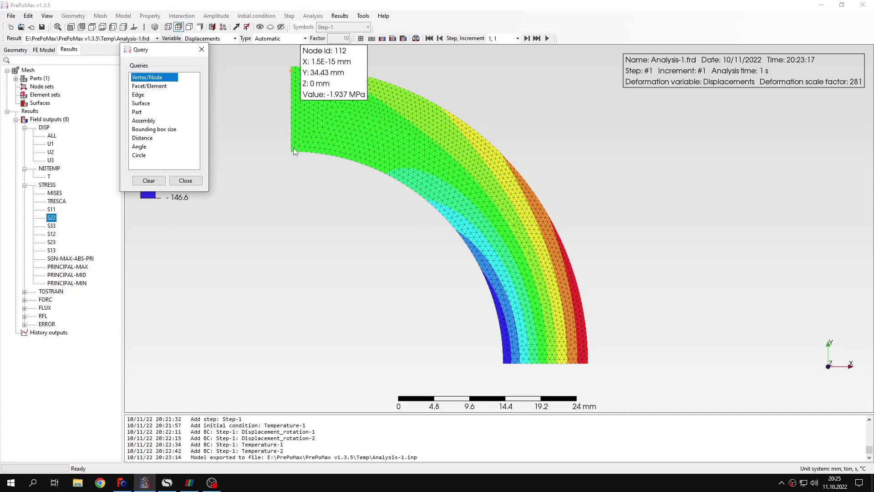
click(293, 148)
click(202, 49)
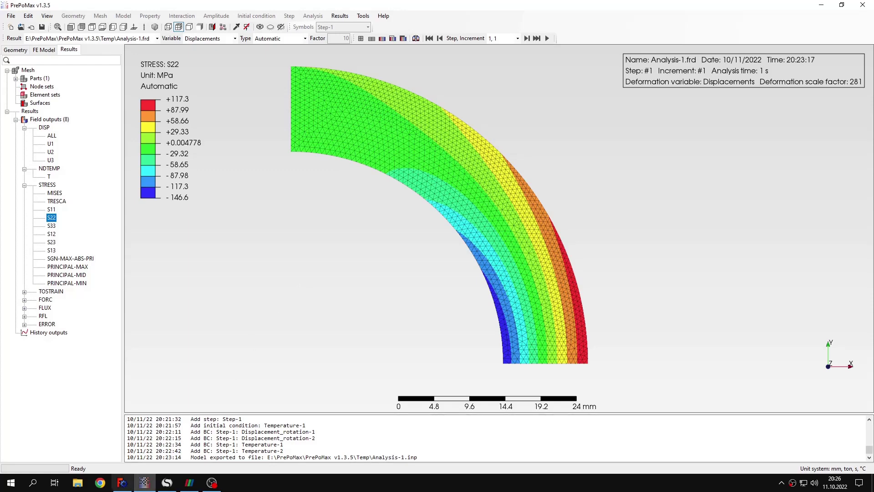
Step: Switch to FreeCAD and activate the Unnamed1 document containing the imported analysis results
key(alt+Tab)
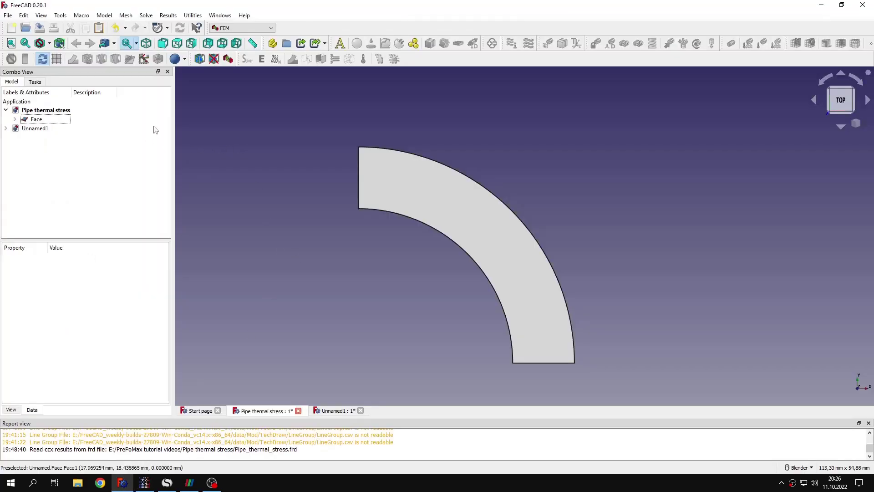
double_click(35, 128)
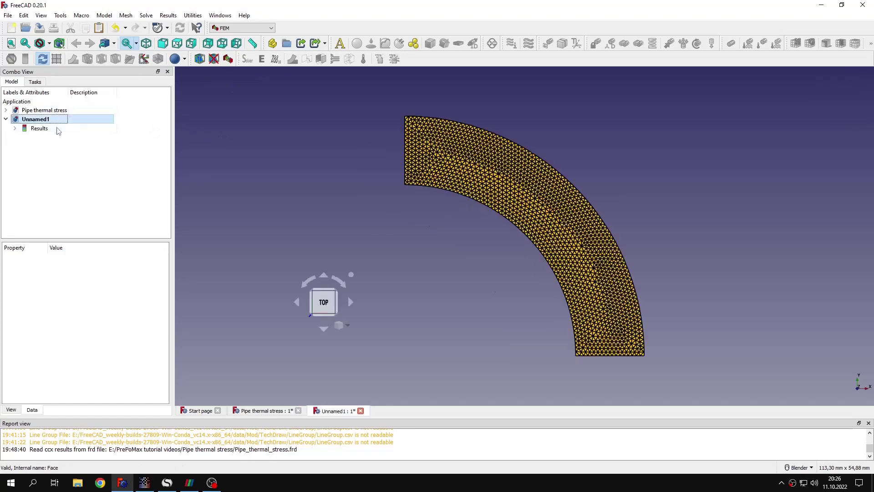
click(8, 15)
click(26, 129)
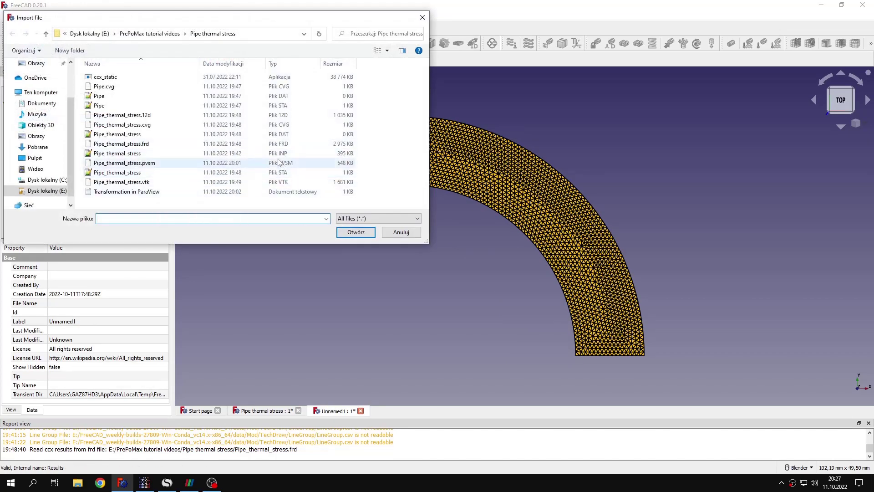
click(199, 145)
click(393, 231)
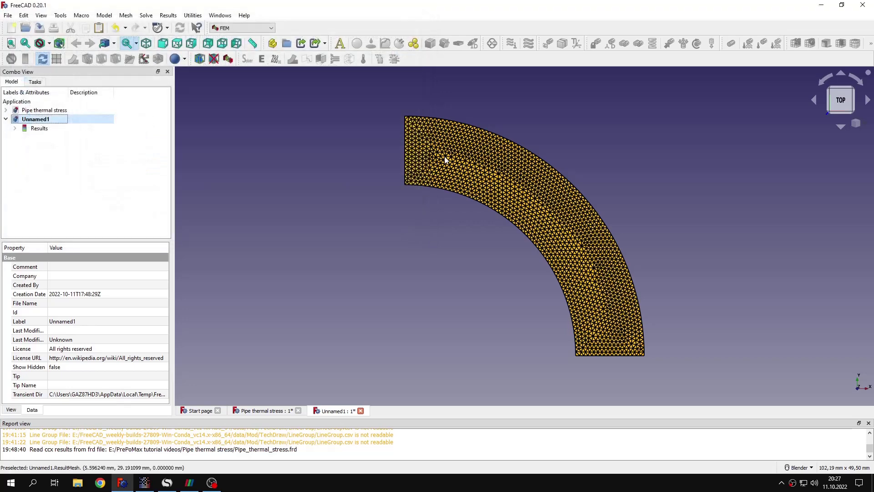
Step: Try to export the Results object as Pipe_thermal_stress in the FEM result VTK format
click(39, 128)
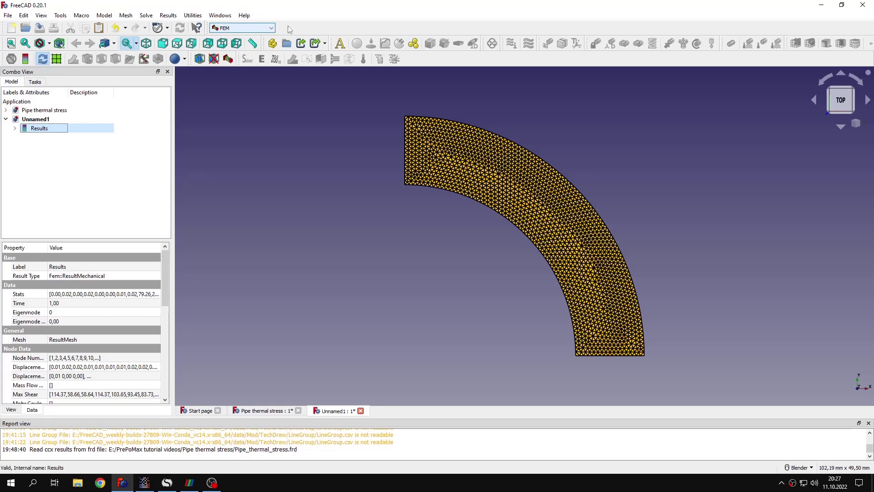
click(8, 15)
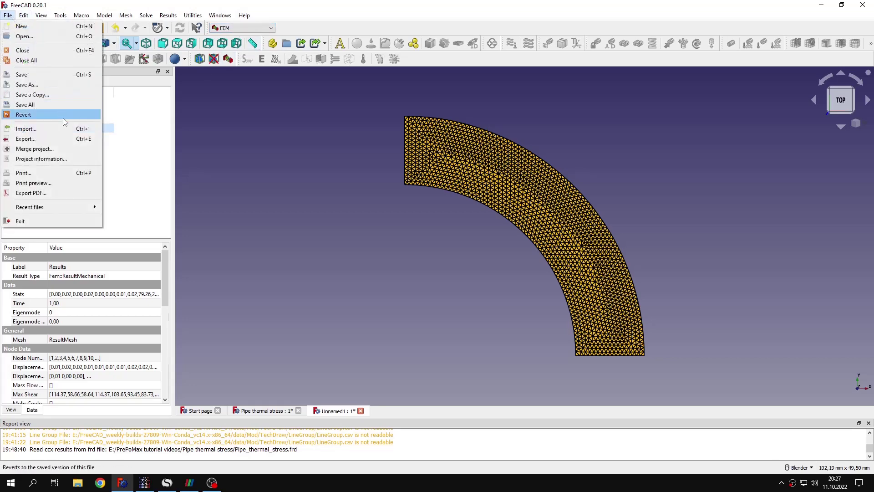
click(70, 140)
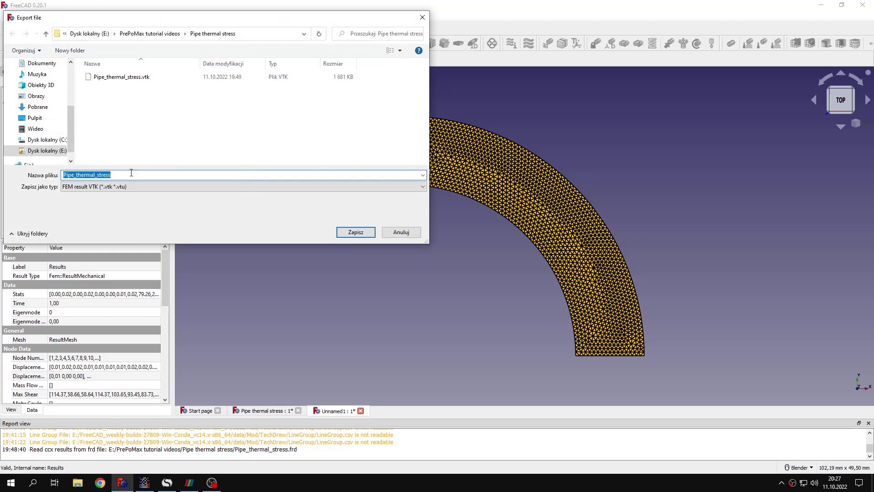
click(131, 187)
click(131, 186)
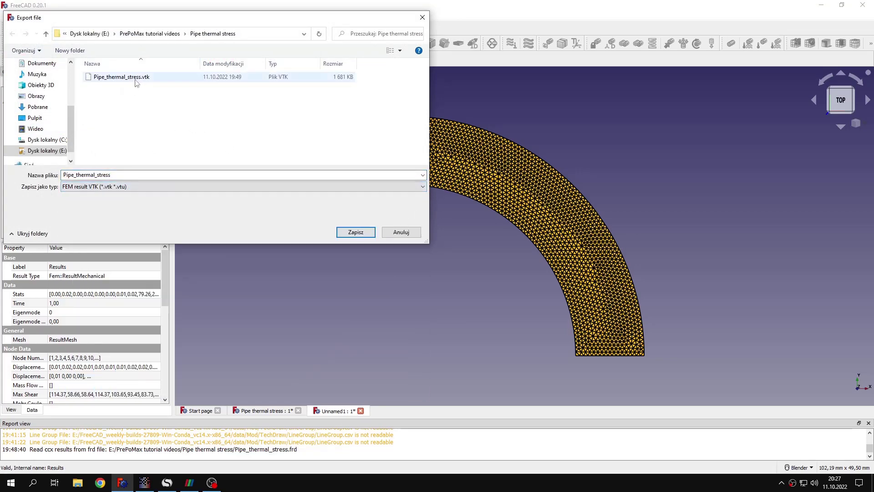
click(400, 233)
Step: Switch to ParaView and widen the properties area to show the full stress formula of the Radial calculator
click(304, 177)
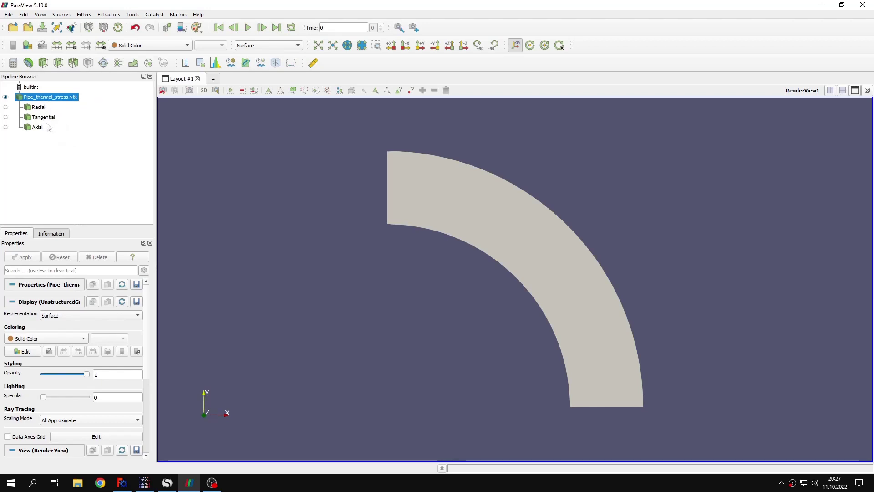
click(39, 109)
click(47, 99)
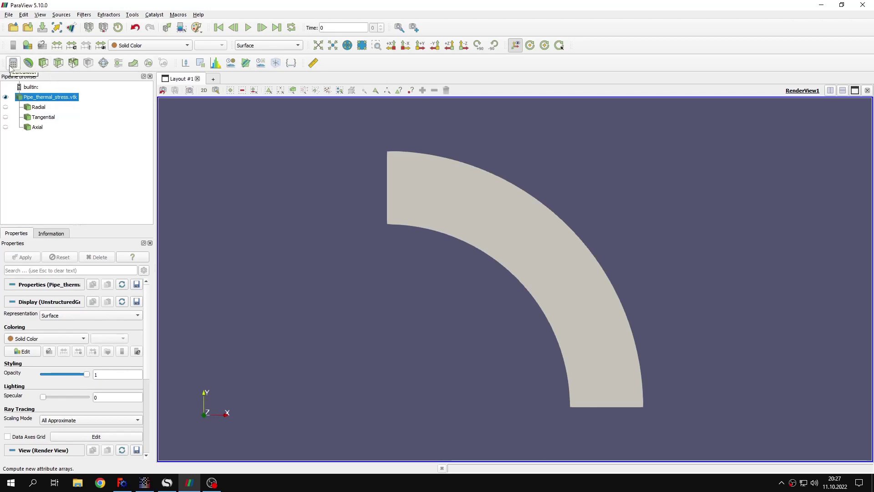
click(39, 107)
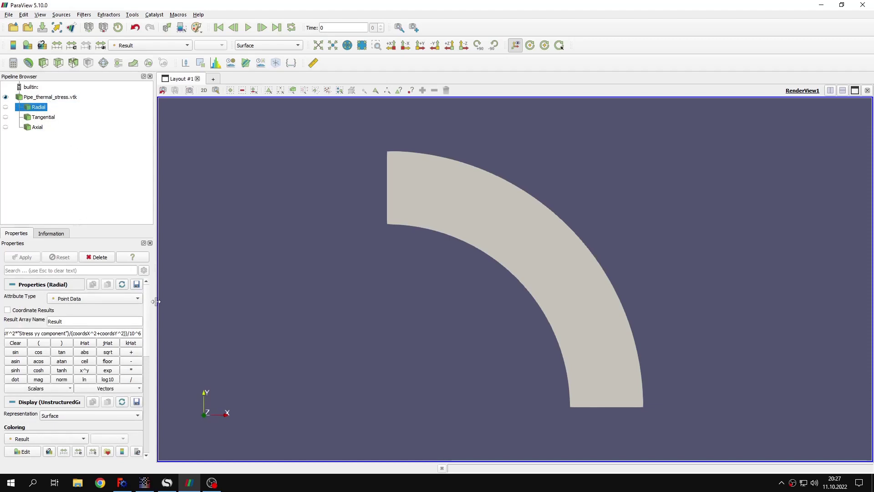
drag(157, 302, 433, 305)
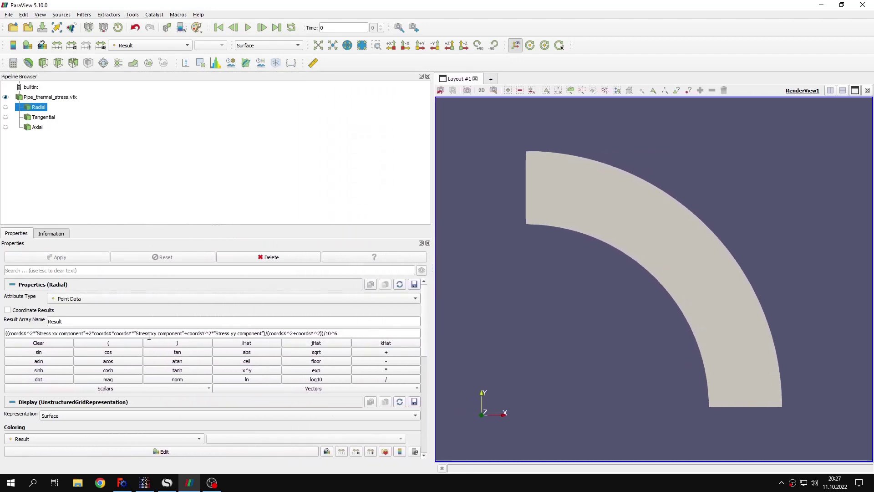
Step: Examine the scalar variables available to the Radial calculator, its stress formula and the 10^6 divisor
click(91, 388)
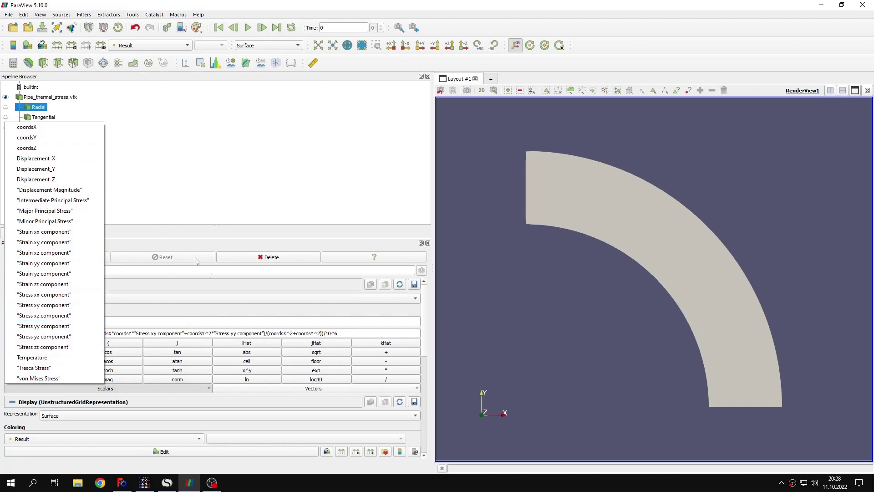
drag(234, 316, 250, 329)
click(31, 334)
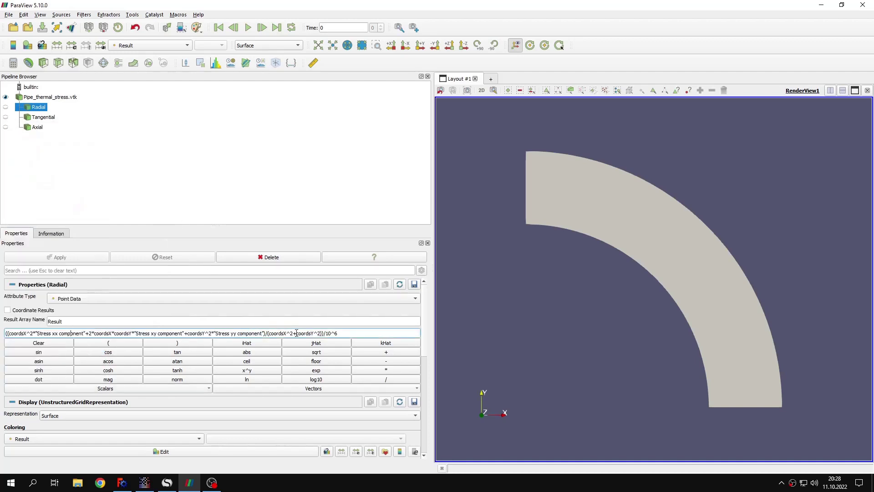
drag(326, 333, 346, 334)
click(344, 331)
double_click(328, 334)
click(363, 332)
Step: Examine the formulas of the Tangential and Axial calculators, then reselect Radial and narrow the properties area
click(41, 119)
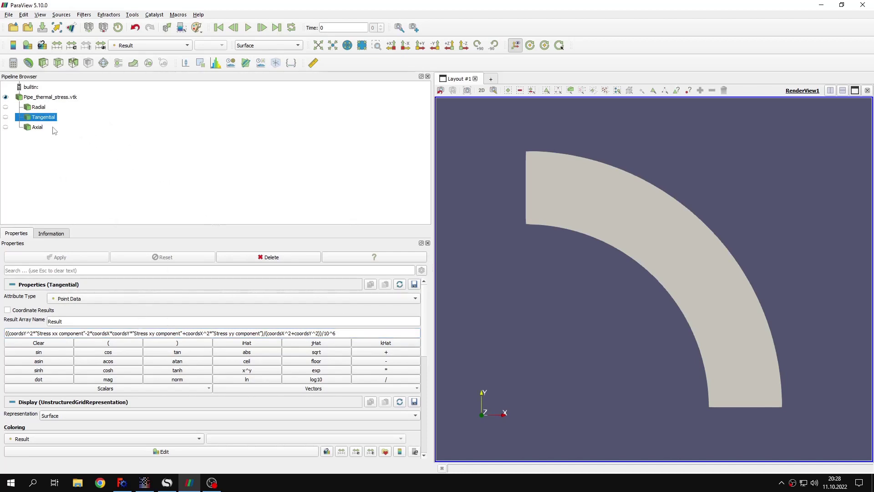
key(Down)
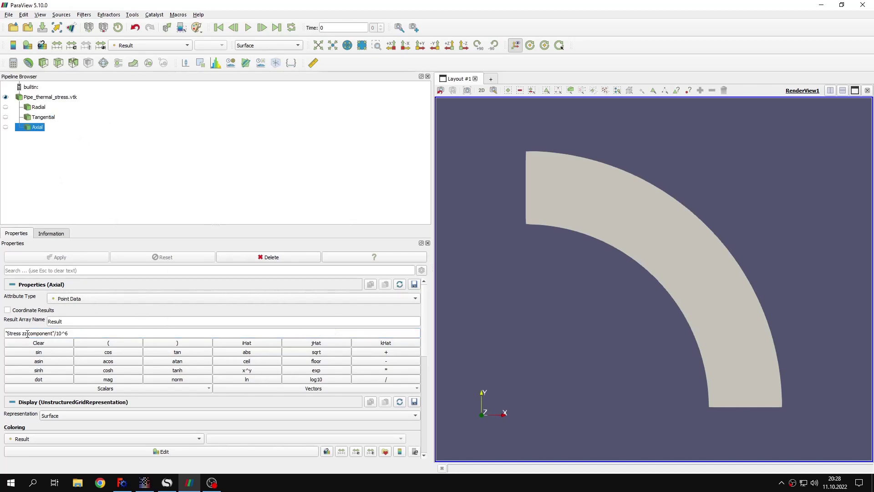
click(40, 107)
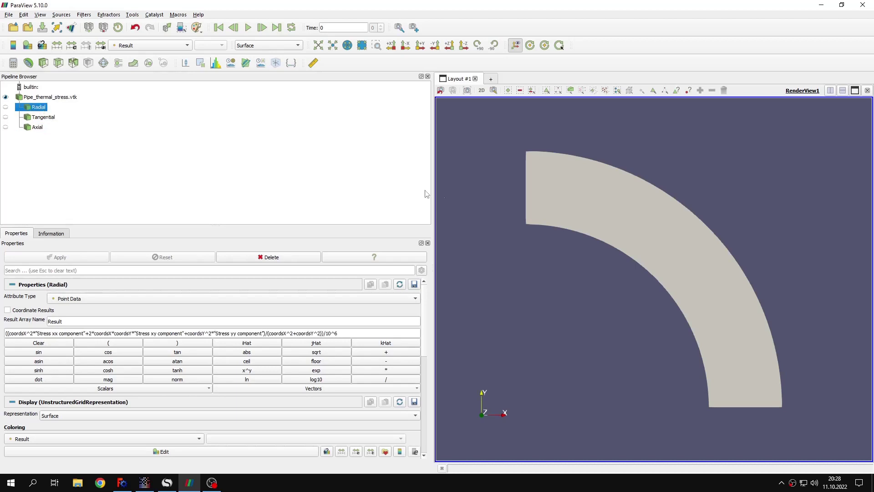
drag(436, 199, 159, 200)
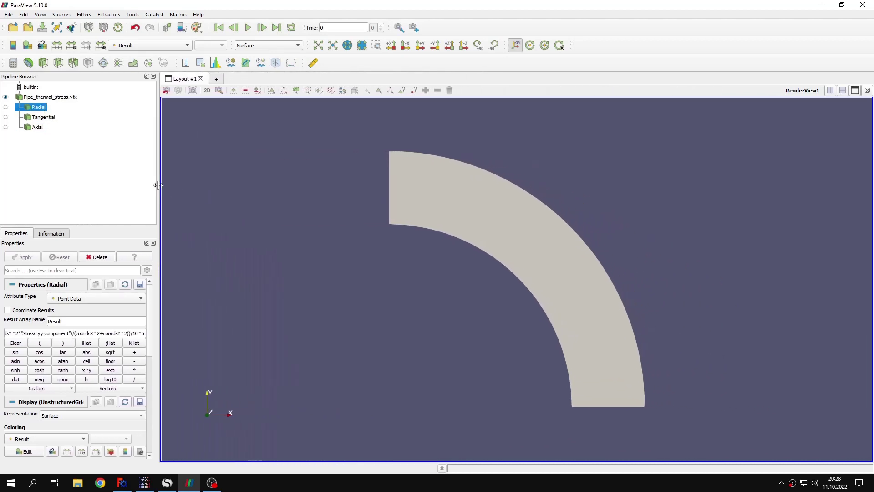
Step: Review the cylindrical coordinate system transformation formulas in SMath Studio and return to ParaView
click(166, 483)
scroll(384, 298, down, 10)
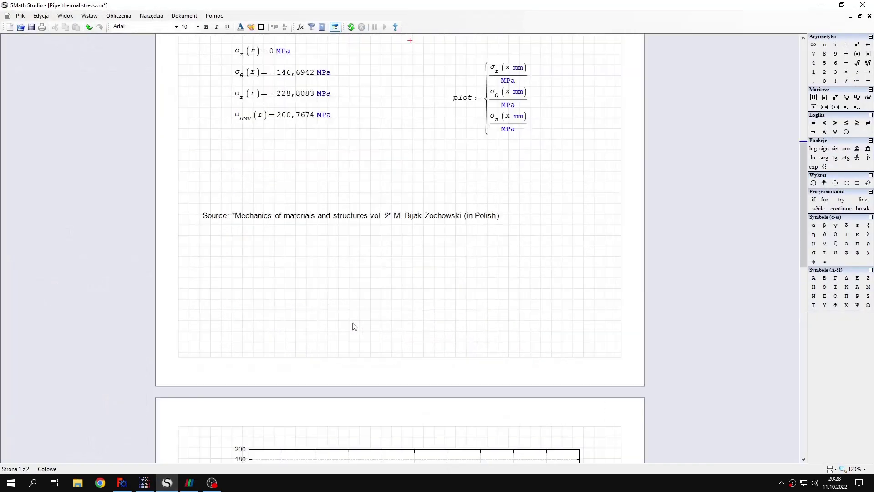
ctrl+scroll(354, 326, up, 1)
scroll(370, 259, down, 10)
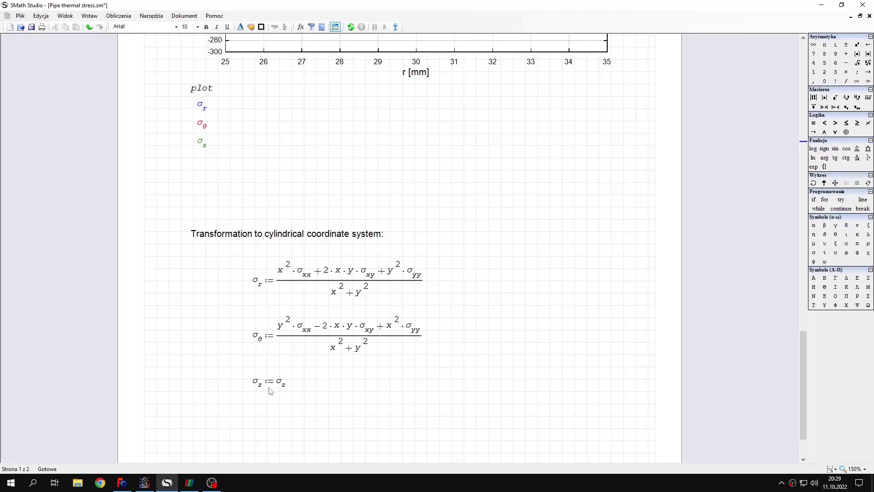
drag(805, 377, 805, 335)
key(alt+Tab)
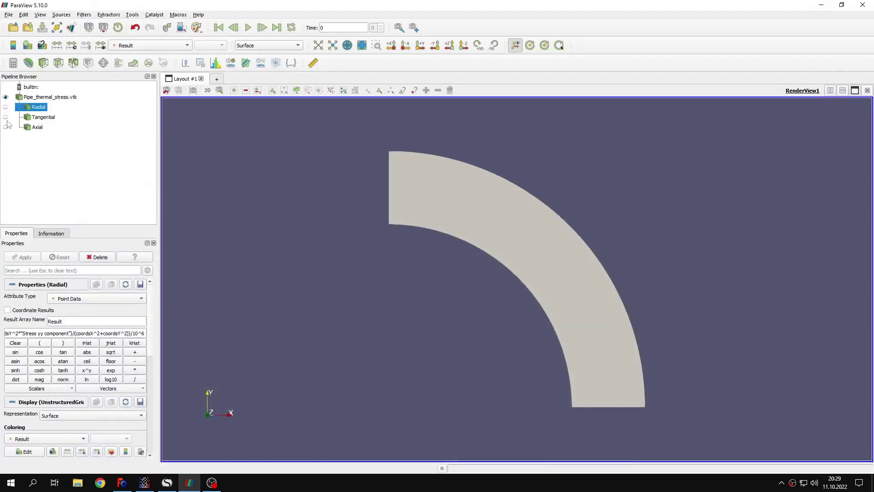
Step: Display the Radial result and query its values at the inner, outer and middle points of the section's vertical edge
click(6, 106)
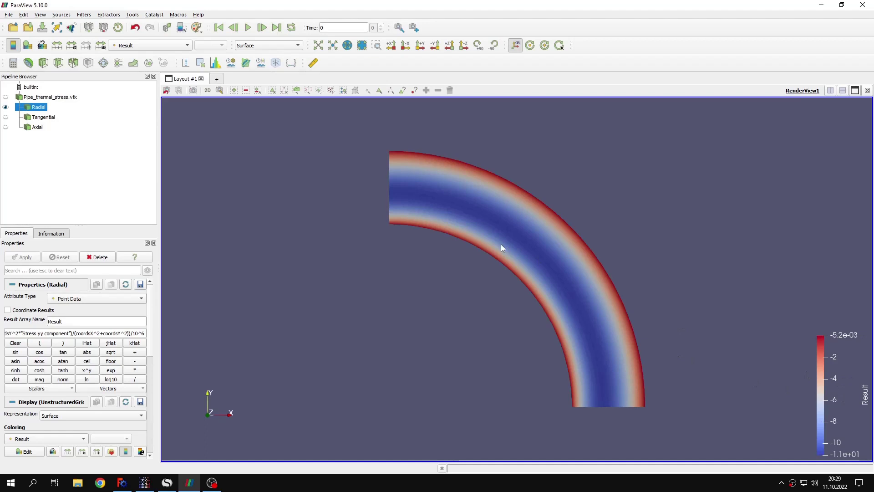
click(413, 91)
mouse_move(396, 223)
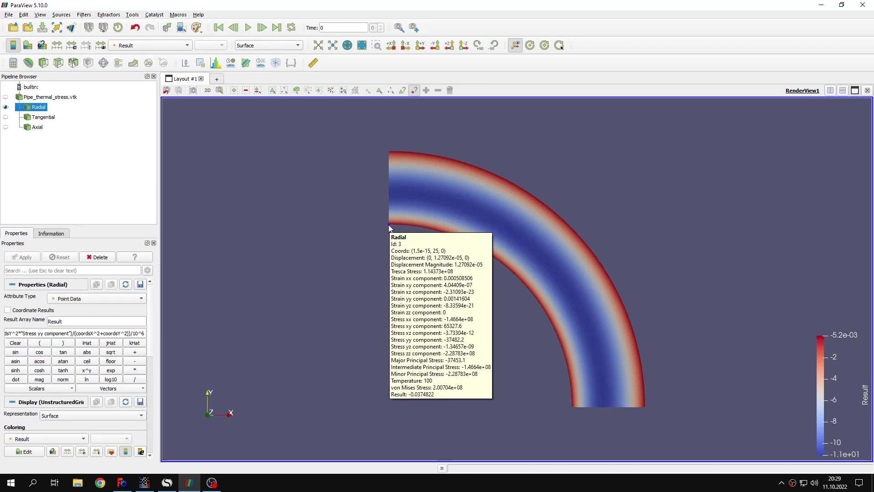
mouse_move(389, 151)
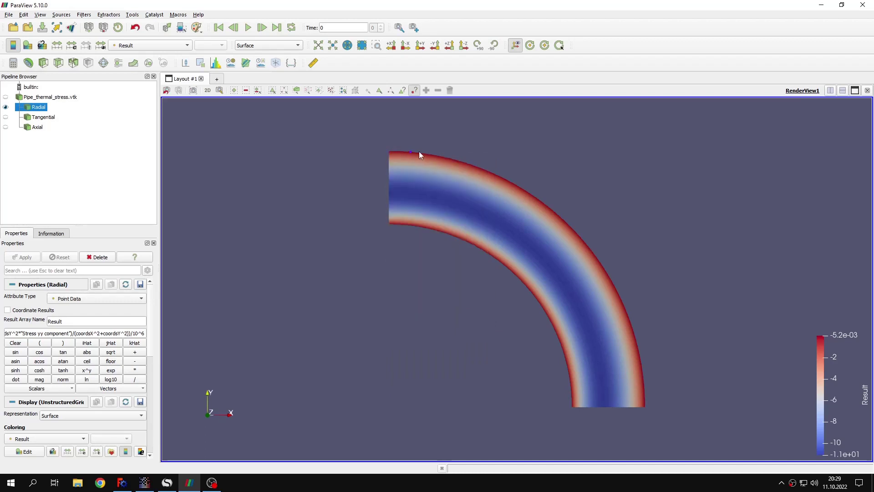
mouse_move(389, 189)
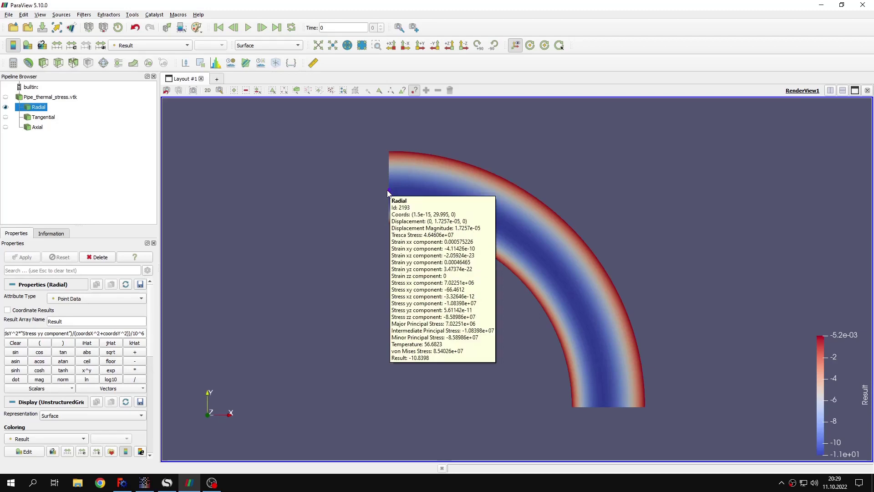
Step: Switch to SMath Studio and set the radius r to 30 mm to evaluate the analytical stresses at mid-thickness
click(168, 482)
scroll(283, 328, up, 8)
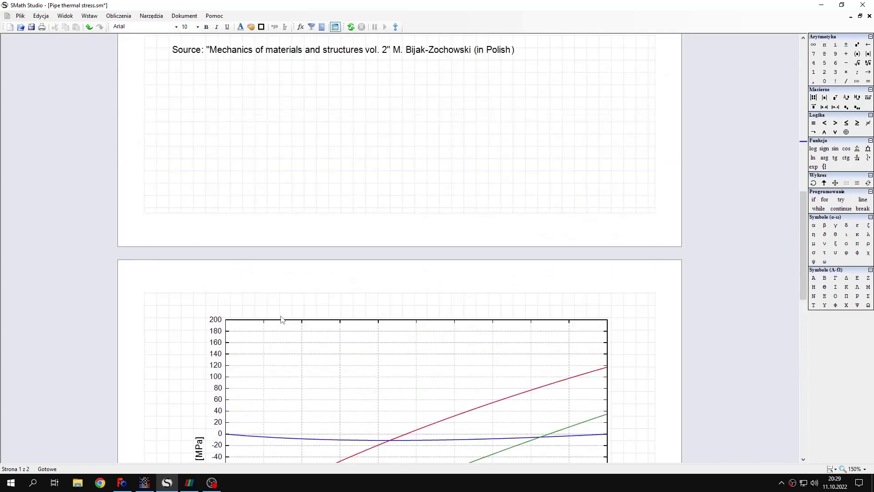
scroll(281, 319, down, 5)
scroll(359, 300, up, 7)
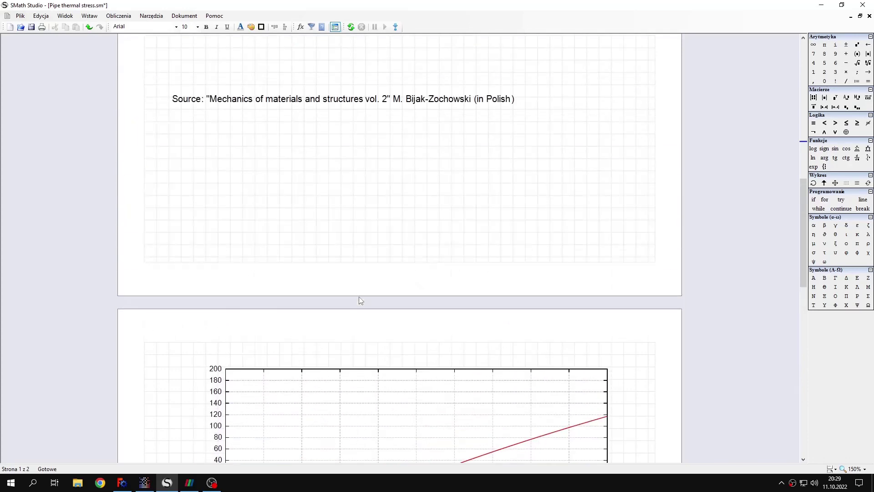
scroll(359, 300, up, 5)
click(193, 117)
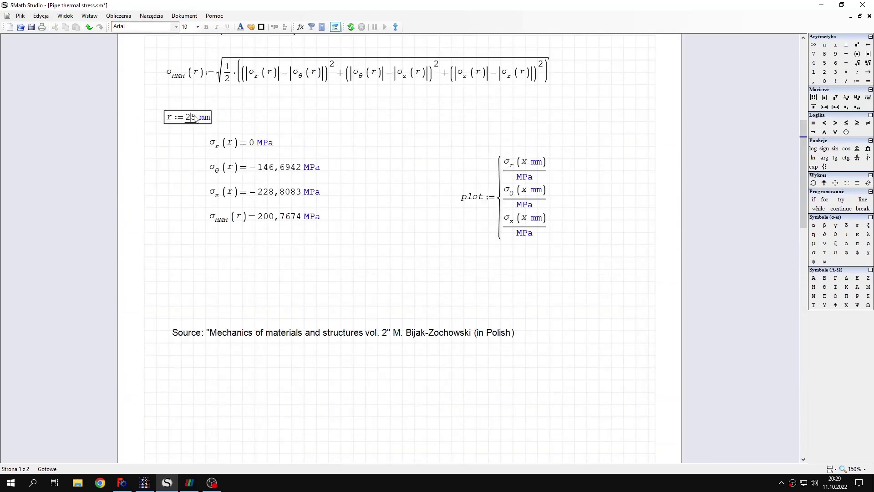
double_click(193, 117)
text(30)
click(356, 253)
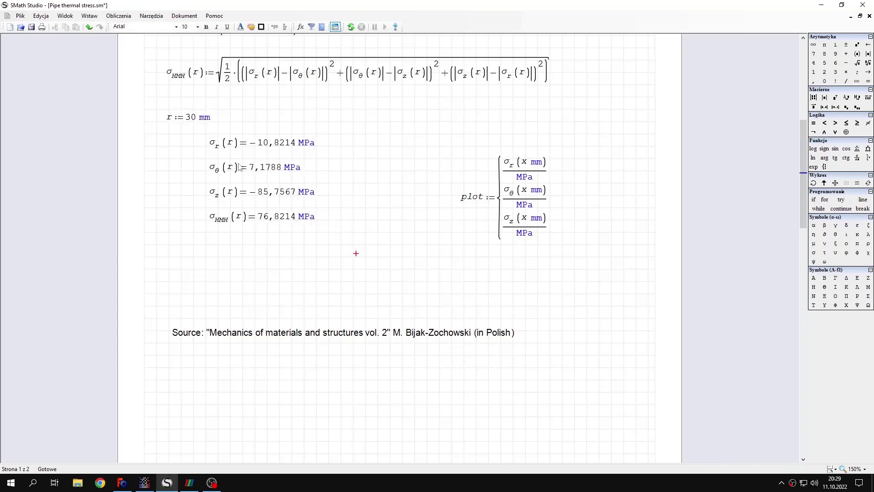
Step: Set the radius r back to 25 mm, view the analytical stress plot and return to ParaView
double_click(195, 119)
text(25)
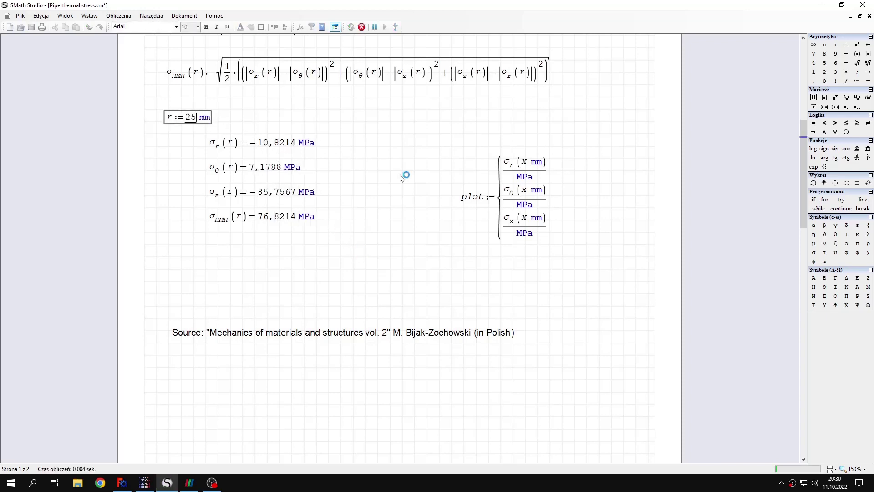
click(410, 239)
scroll(410, 238, down, 10)
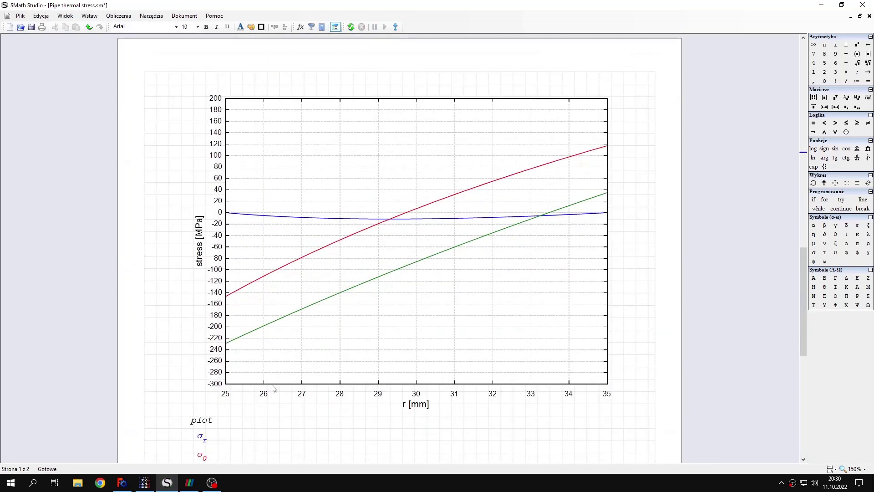
click(168, 478)
Step: Apply a Plot Over Line filter to Radial along the diagonal from the origin to (35, 35, 0) with resolution 1000
mouse_move(514, 214)
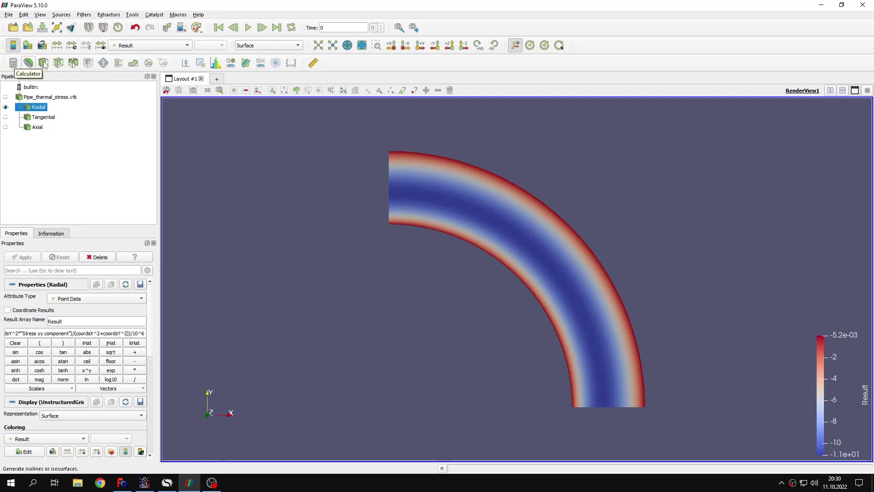
click(245, 63)
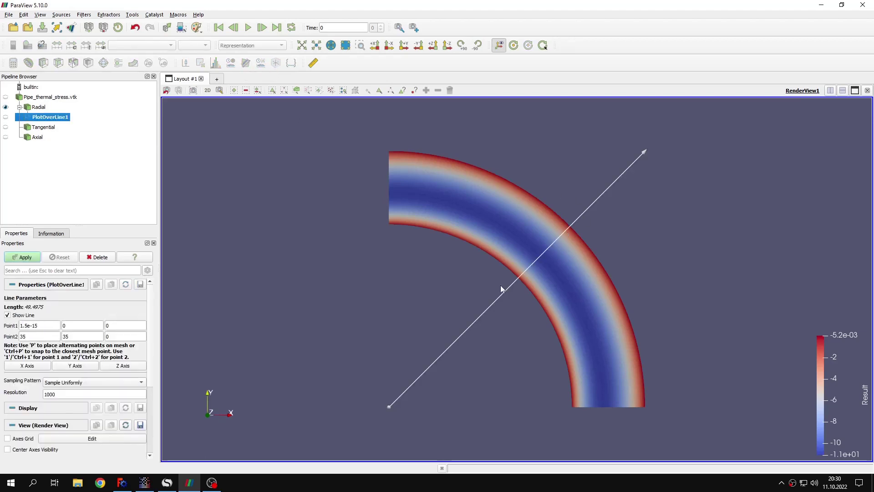
click(38, 259)
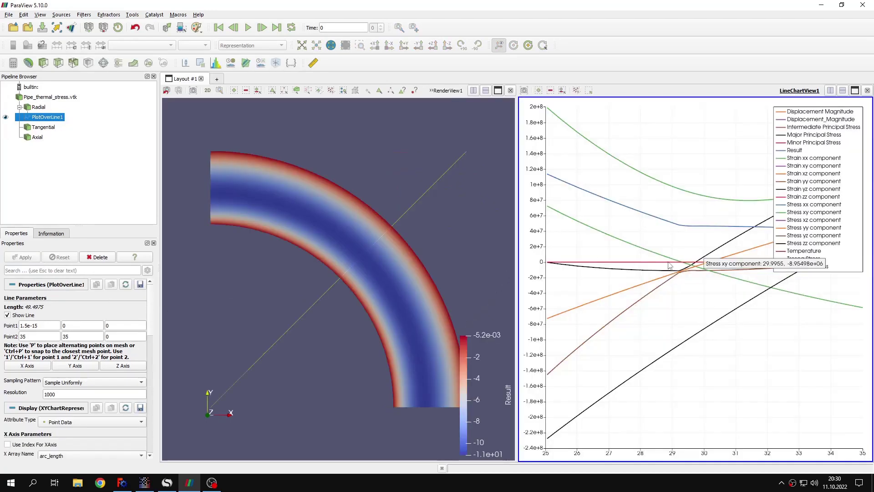
Step: Show only the Result series in the line chart, and close the chart view after examining the curve's minimum
drag(151, 311, 155, 356)
click(9, 312)
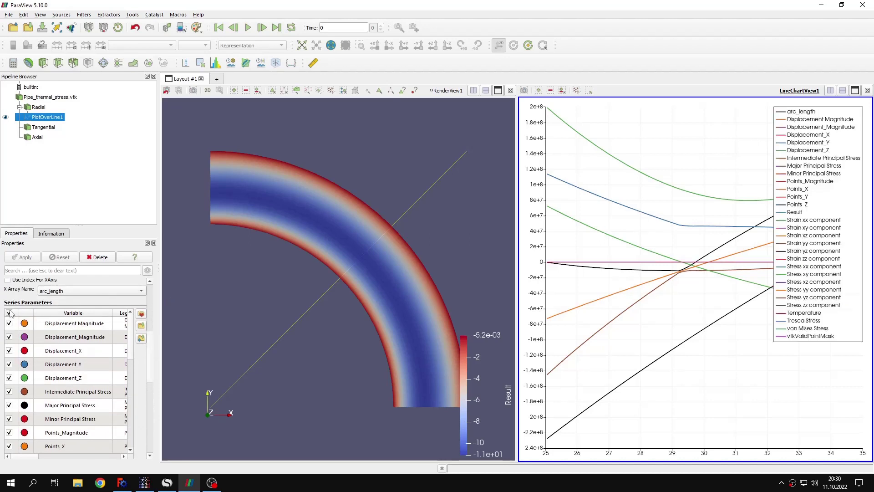
click(9, 313)
scroll(132, 336, down, 3)
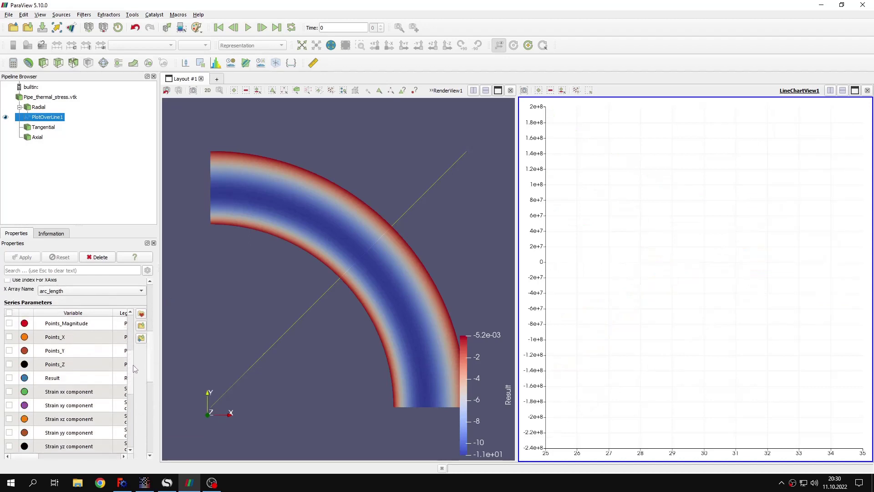
click(9, 378)
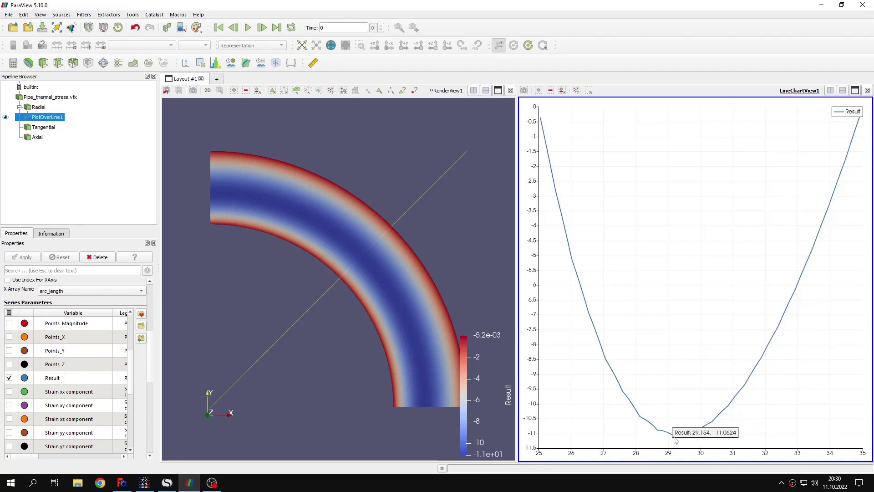
mouse_move(675, 439)
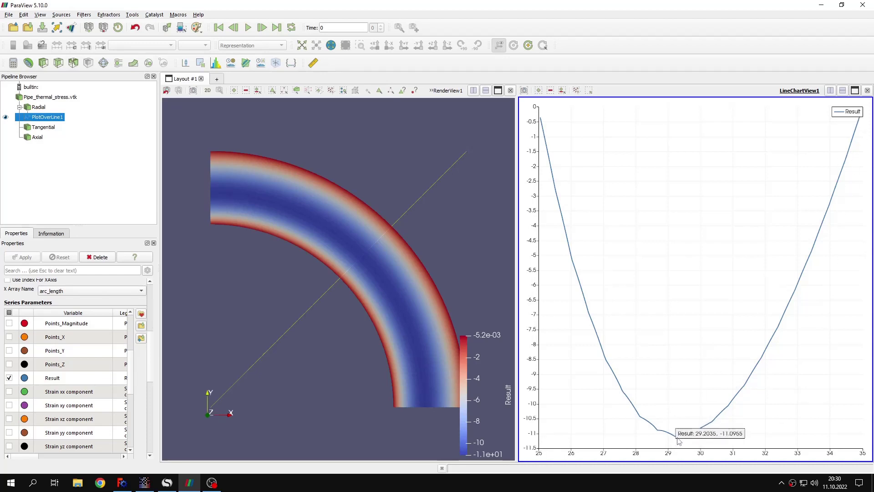
click(868, 90)
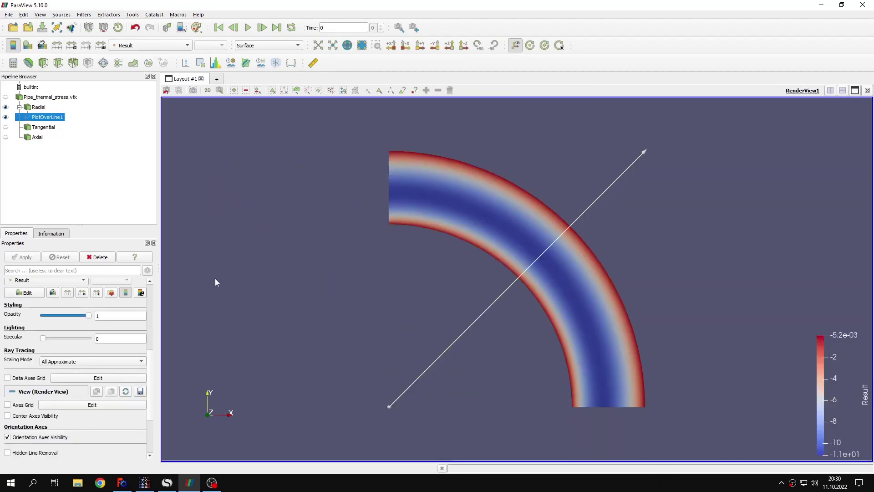
Step: Switch to SMath Studio to check the radial stress curve in the analytical plot, and return to ParaView
click(167, 482)
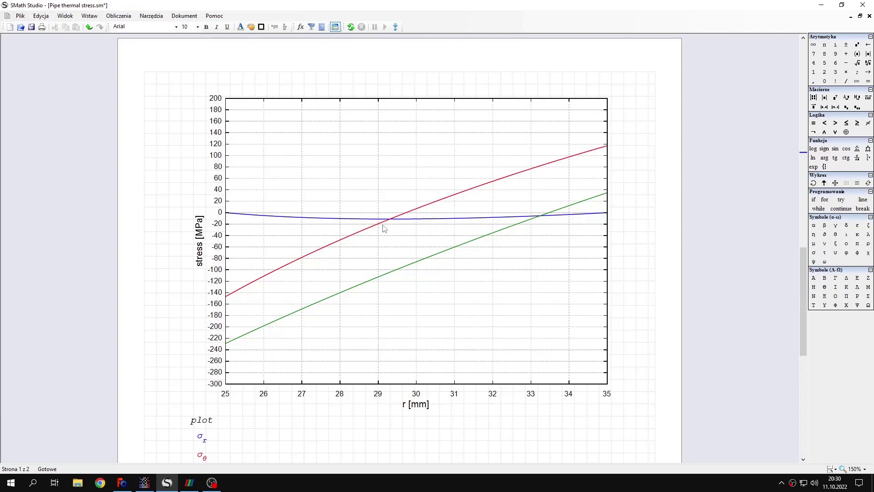
click(821, 5)
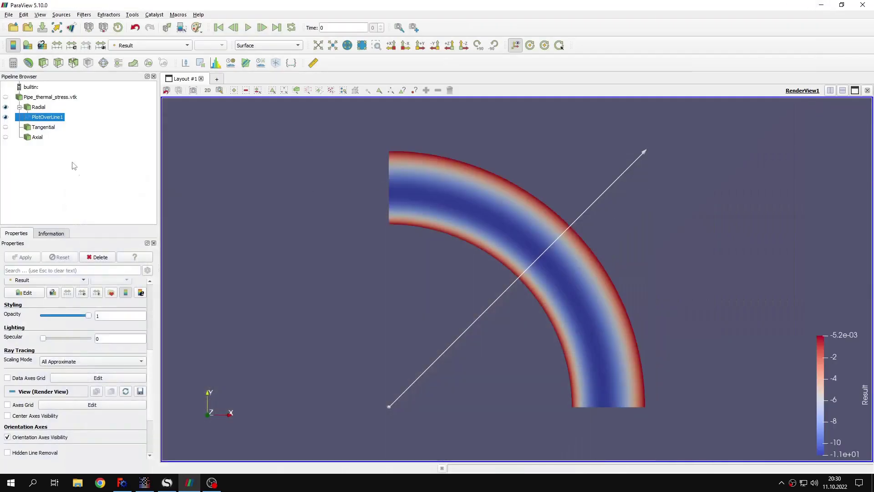
Step: Hide Radial and its line plot, show Tangential instead, and rescale its colours to the data range
click(5, 117)
click(39, 127)
click(5, 107)
click(6, 127)
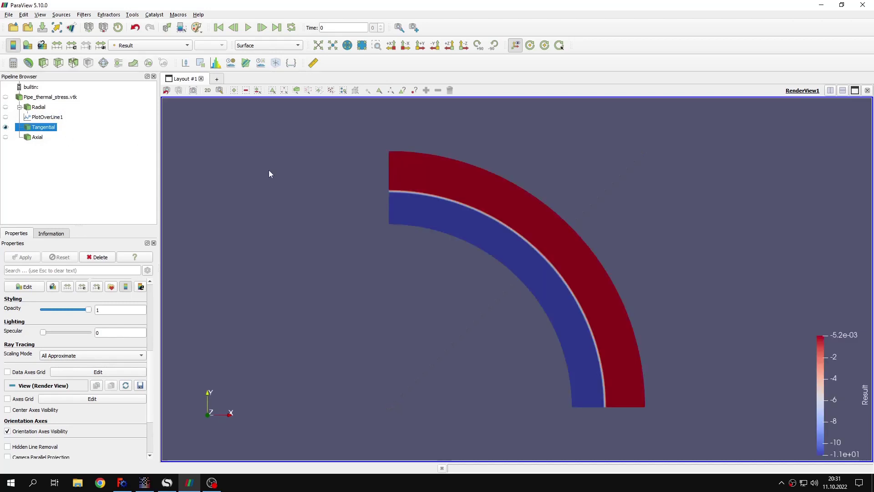
click(57, 46)
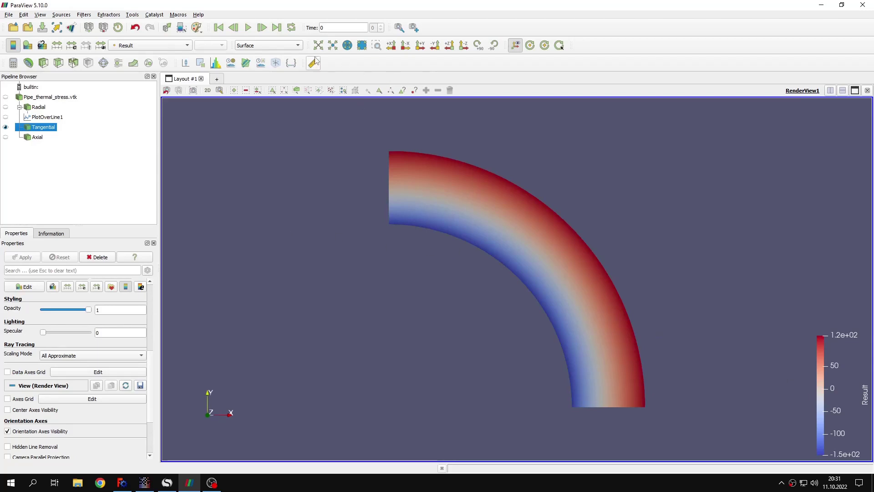
Step: Apply a Plot Over Line filter to Tangential along the same diagonal and show only the Result series in its chart
click(247, 64)
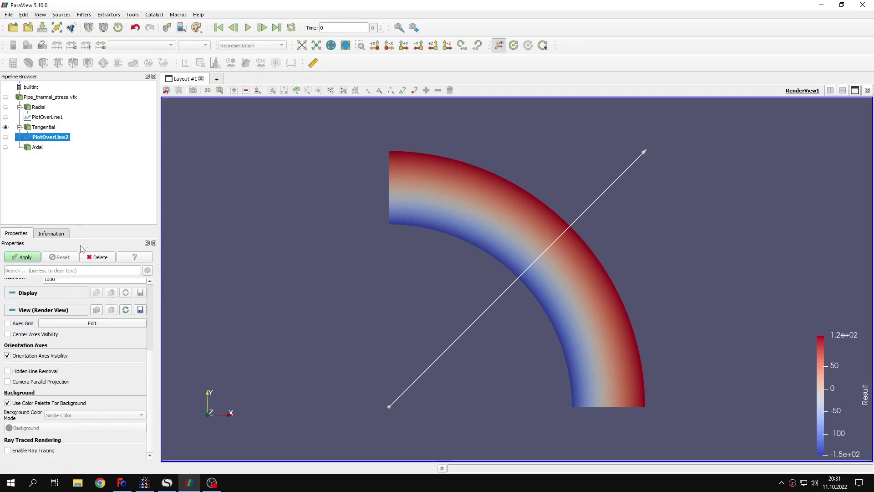
click(28, 258)
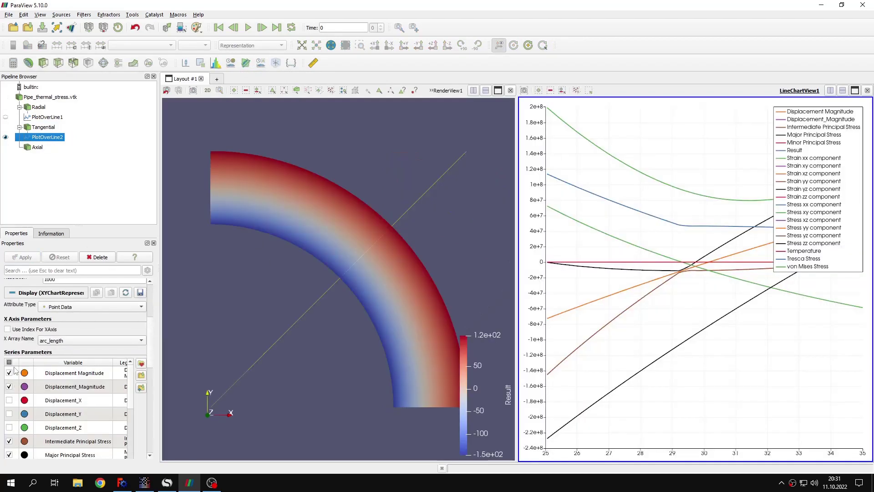
click(8, 362)
click(17, 368)
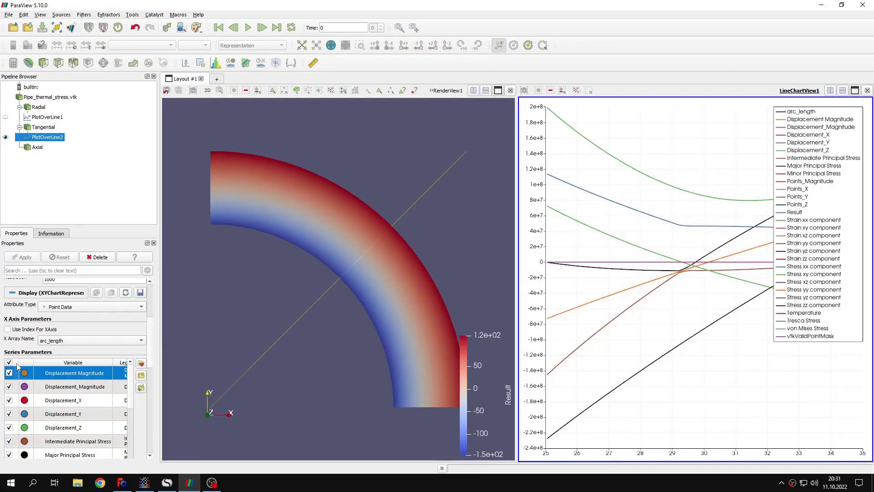
click(9, 362)
scroll(153, 332, down, 10)
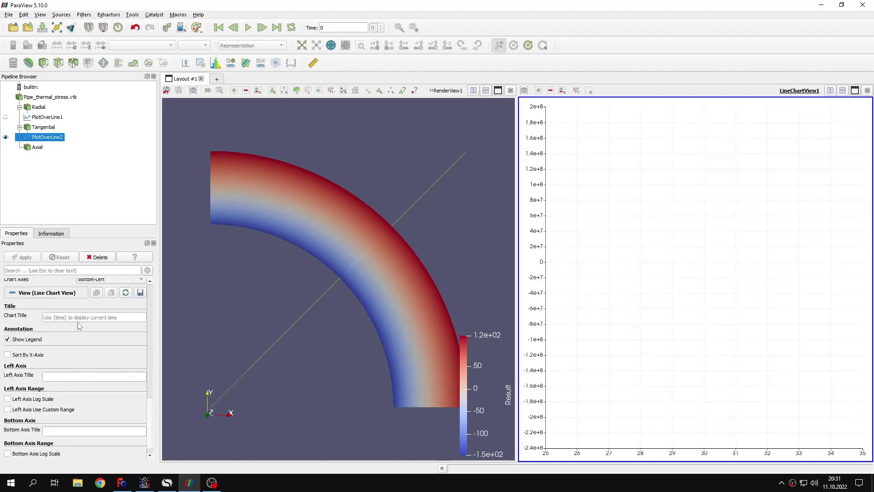
scroll(120, 342, up, 5)
scroll(130, 337, down, 3)
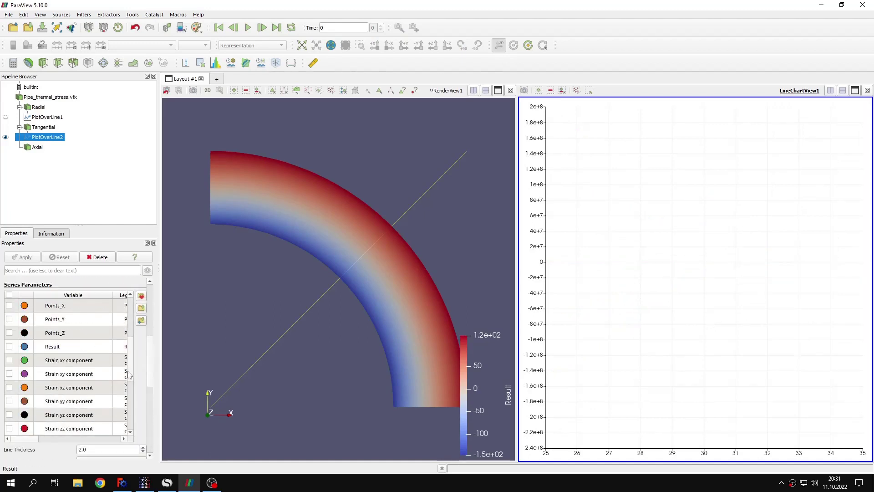
click(9, 332)
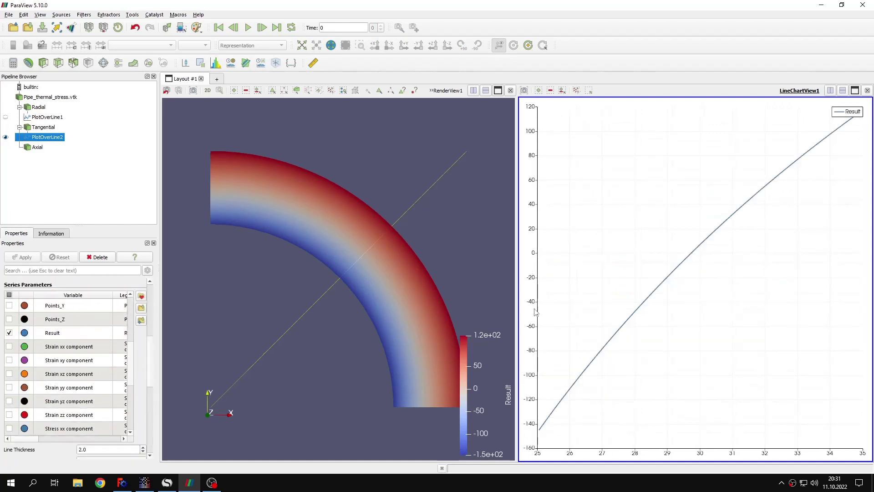
Step: Compare the end values of the tangential stress curve in the chart with the analytical plot in SMath Studio
mouse_move(541, 434)
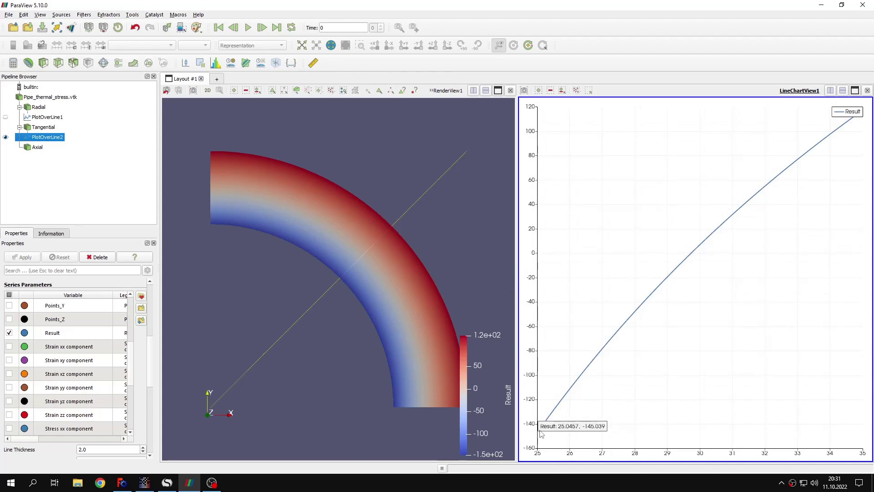
click(167, 482)
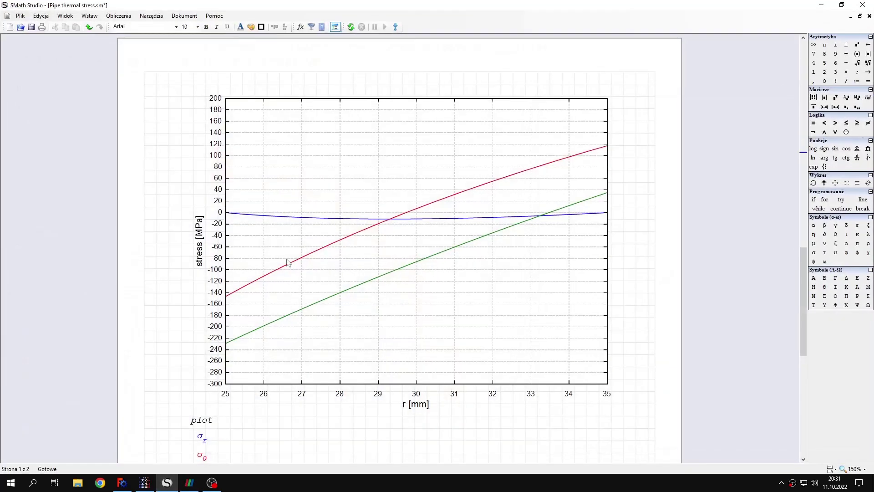
scroll(217, 459, down, 1)
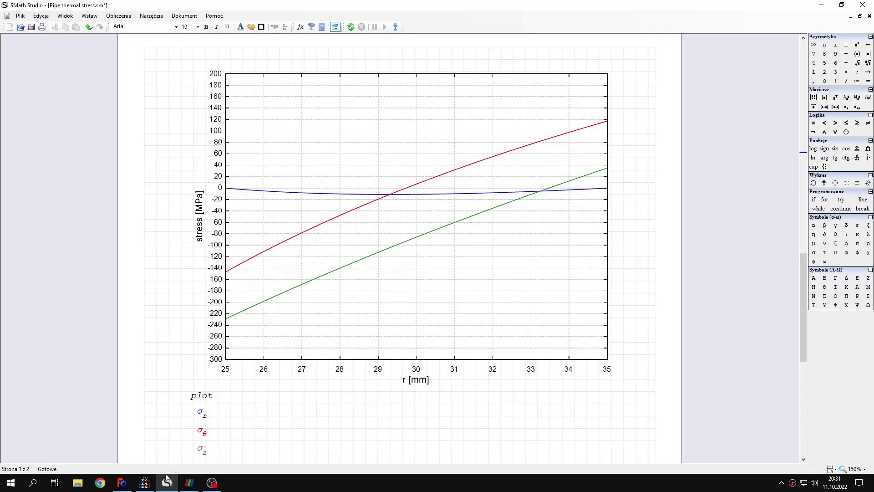
click(189, 483)
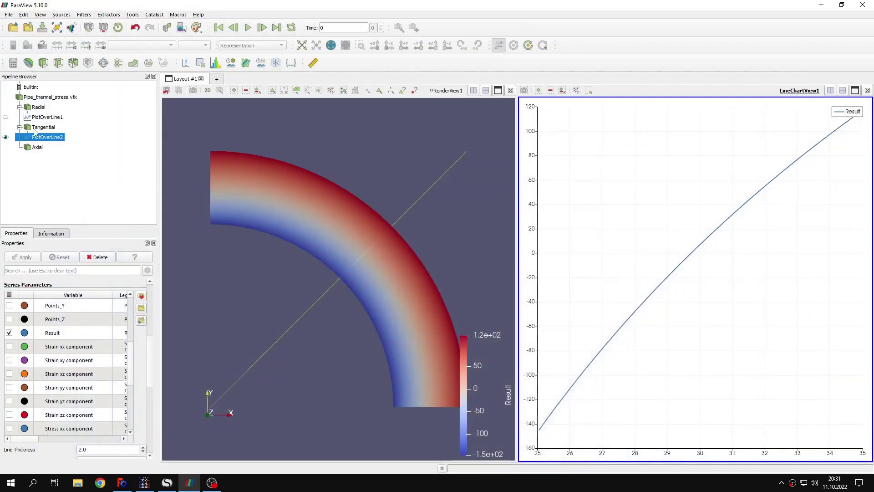
click(122, 483)
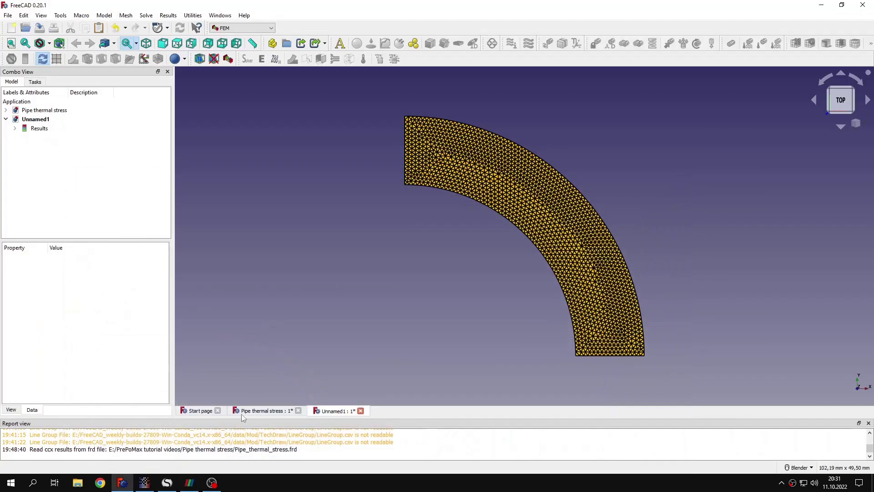
click(168, 484)
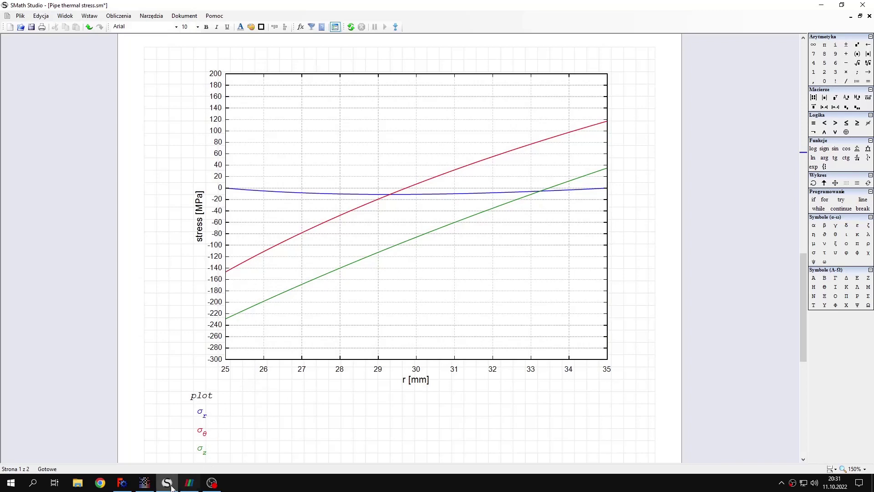
click(191, 484)
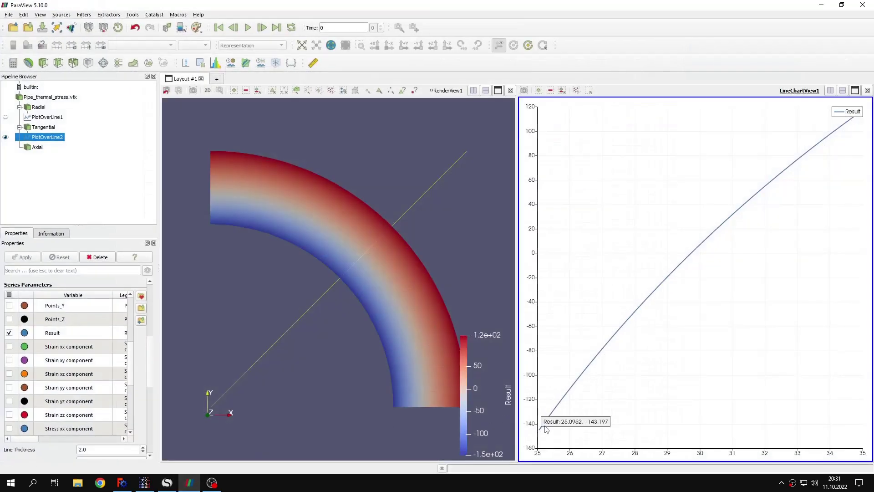
mouse_move(856, 121)
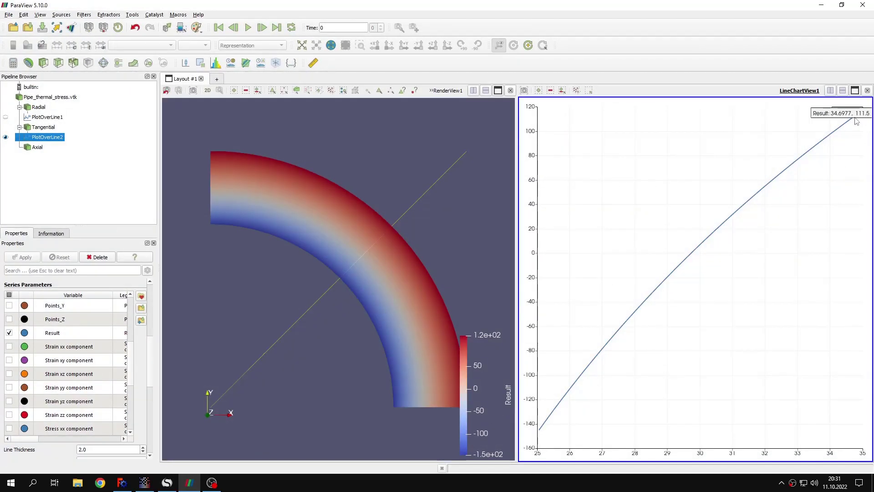
Step: Switch to SMath Studio and set the radius r to 35 mm to evaluate the analytical stresses at the outer surface
click(190, 483)
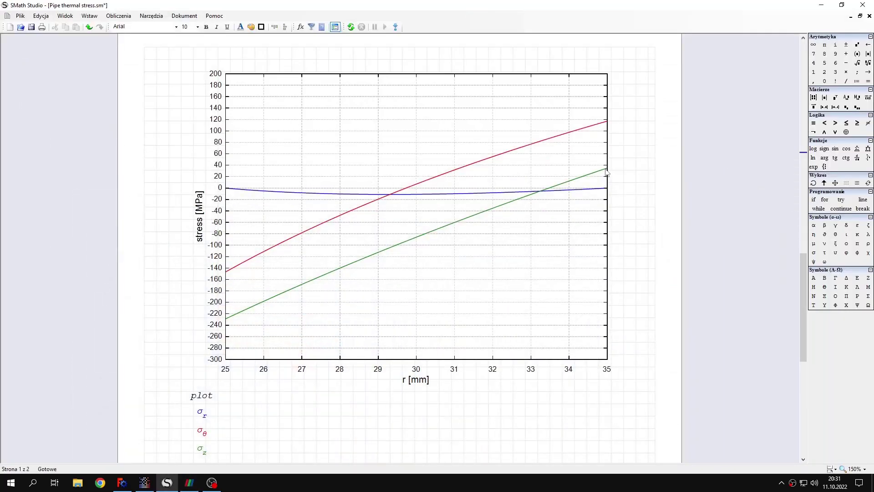
scroll(603, 186, up, 12)
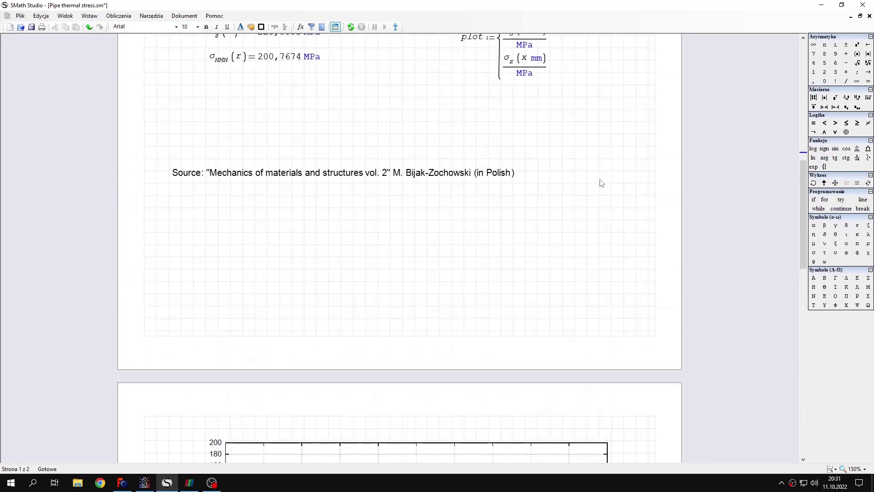
double_click(195, 156)
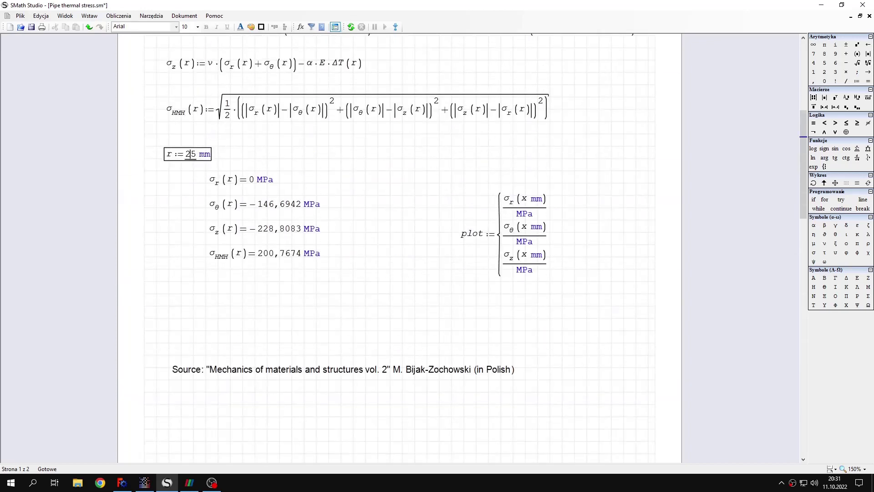
key(BackSpace)
text(35)
click(294, 142)
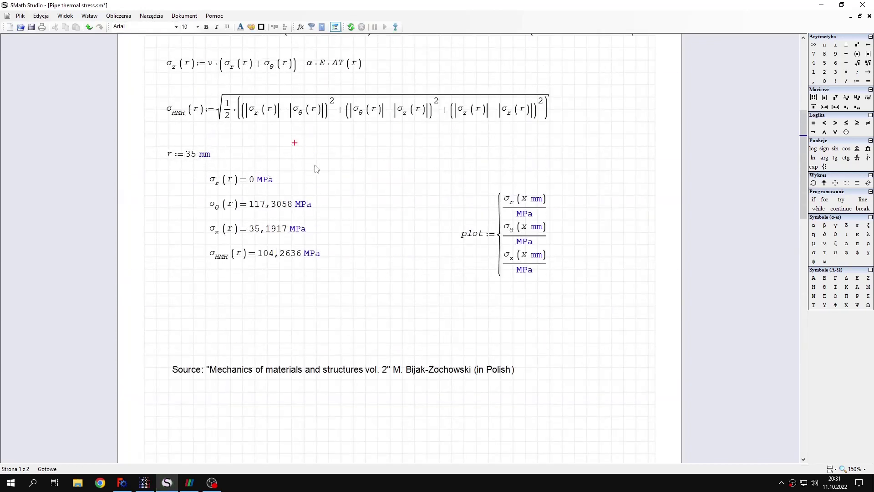
Step: Set the radius r back to 25 mm to evaluate the analytical stresses at the inner surface
click(192, 155)
key(BackSpace)
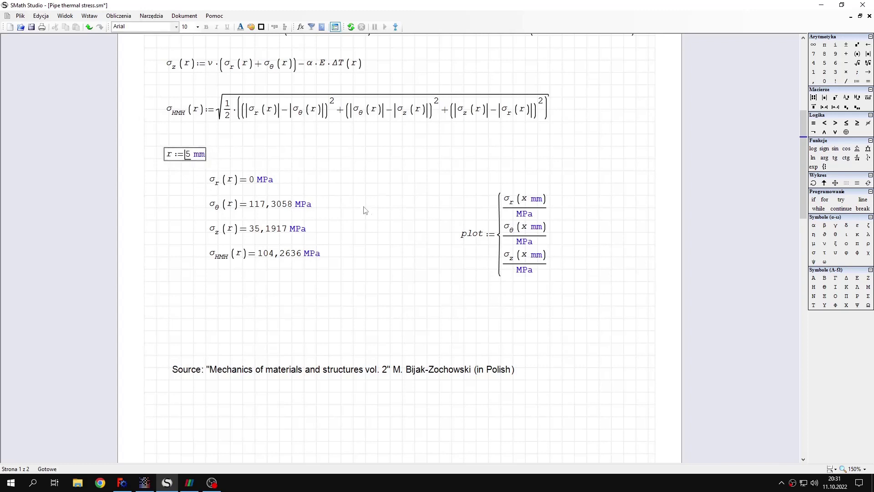
text(2)
click(399, 210)
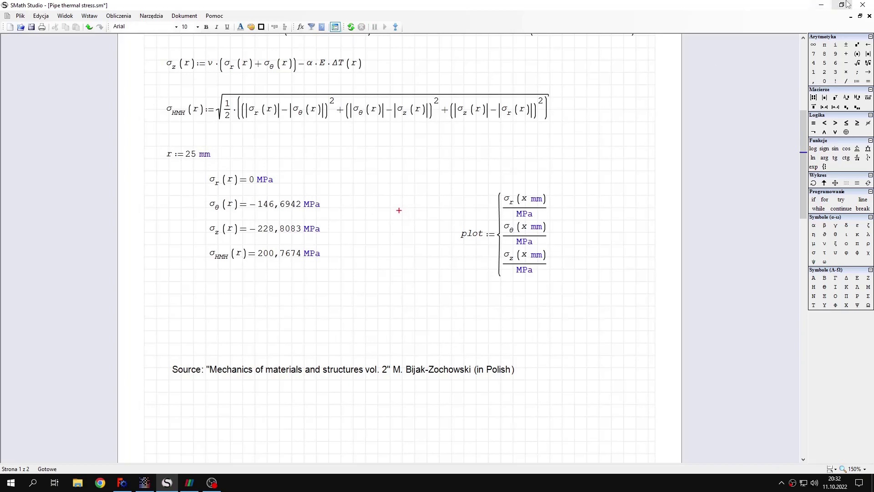
Step: Compare the tangential stress chart in ParaView with the analytical stress plot in SMath Studio
click(821, 5)
click(189, 482)
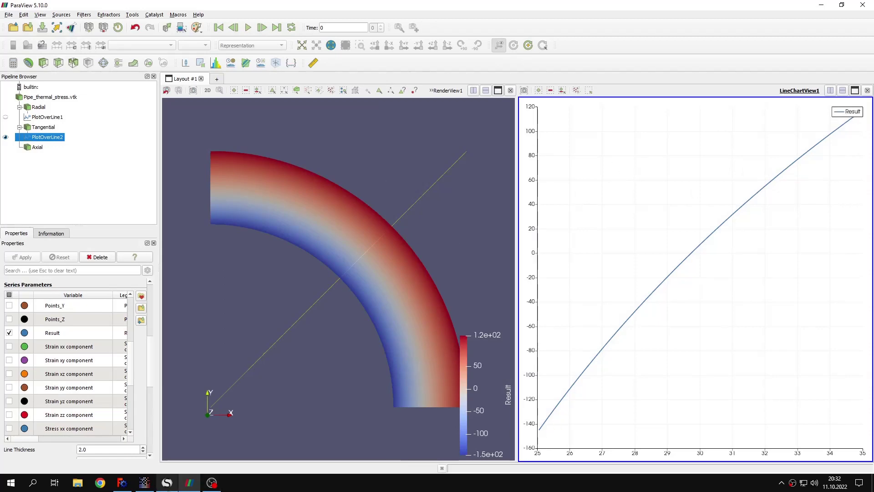
click(167, 483)
scroll(372, 227, down, 12)
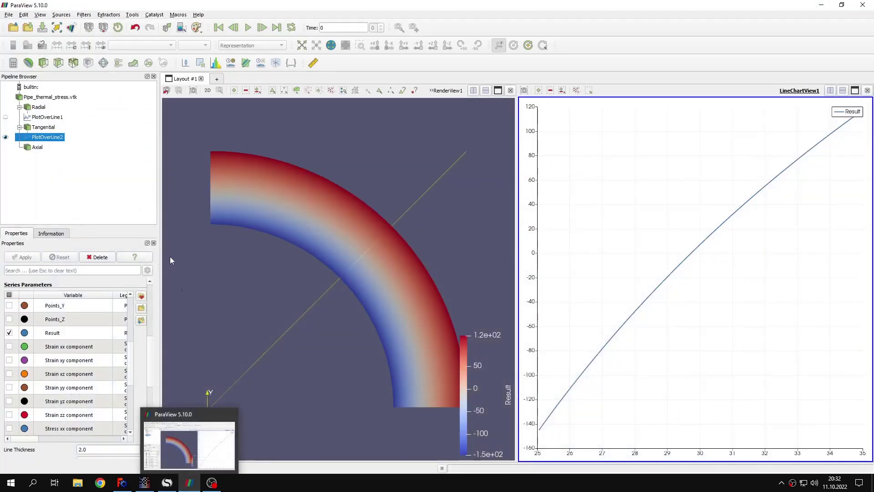
Step: Close the tangential chart view and display Axial instead of Tangential, with colours rescaled to the data range
click(867, 91)
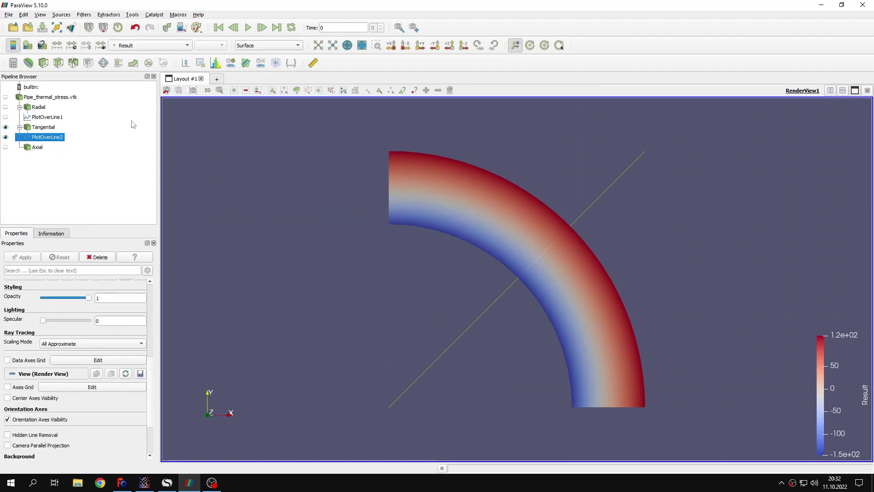
click(6, 127)
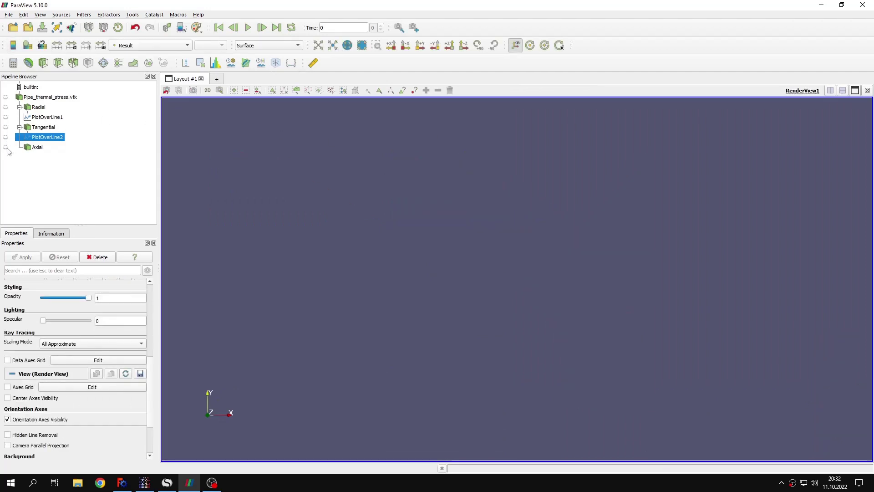
click(5, 147)
click(57, 45)
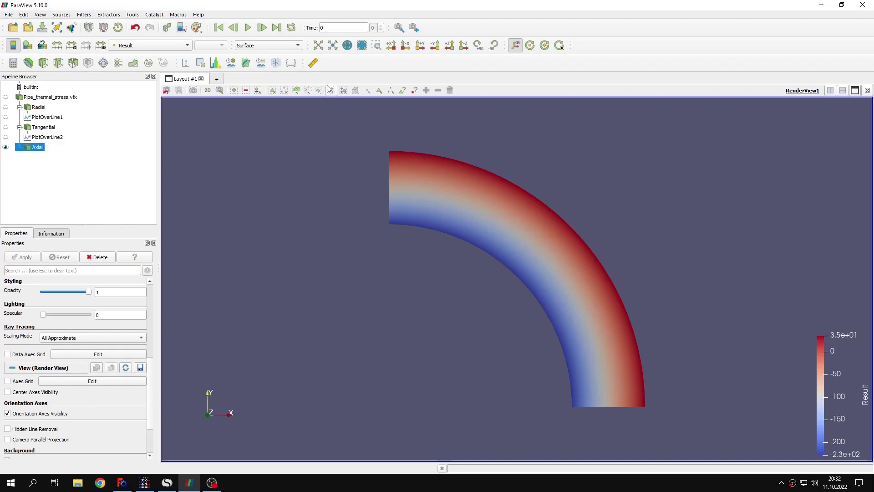
Step: Apply a Plot Over Line filter to Axial along the same diagonal and show only the Result series in its chart
click(246, 63)
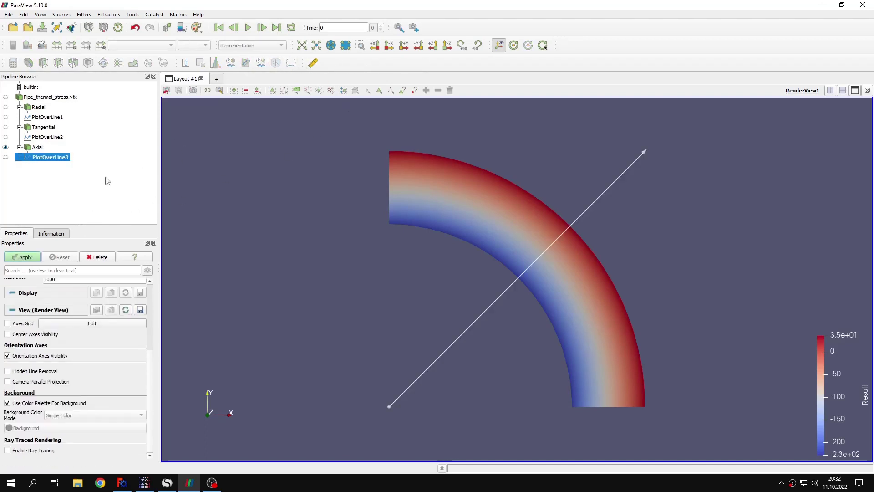
click(26, 258)
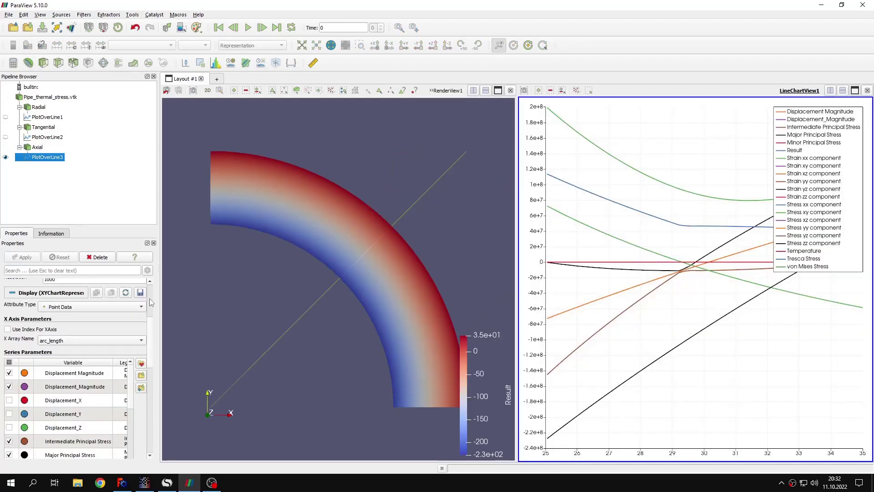
click(10, 362)
click(9, 362)
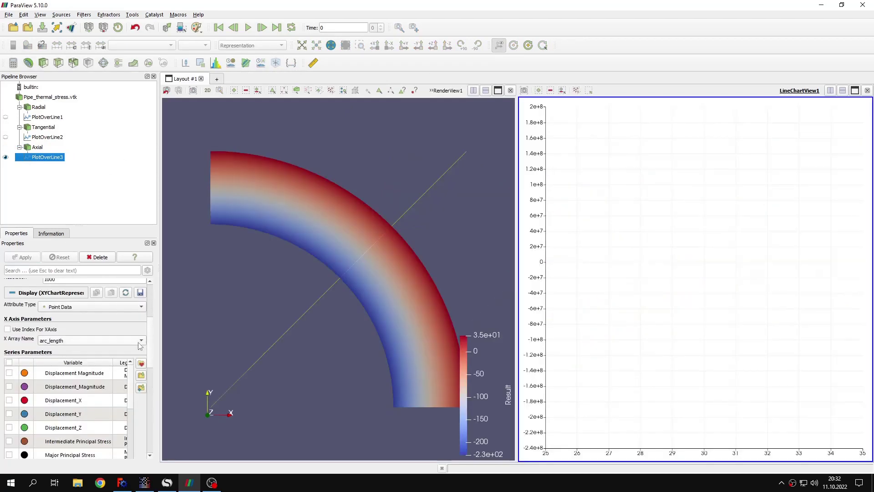
scroll(151, 365, down, 5)
scroll(84, 337, up, 3)
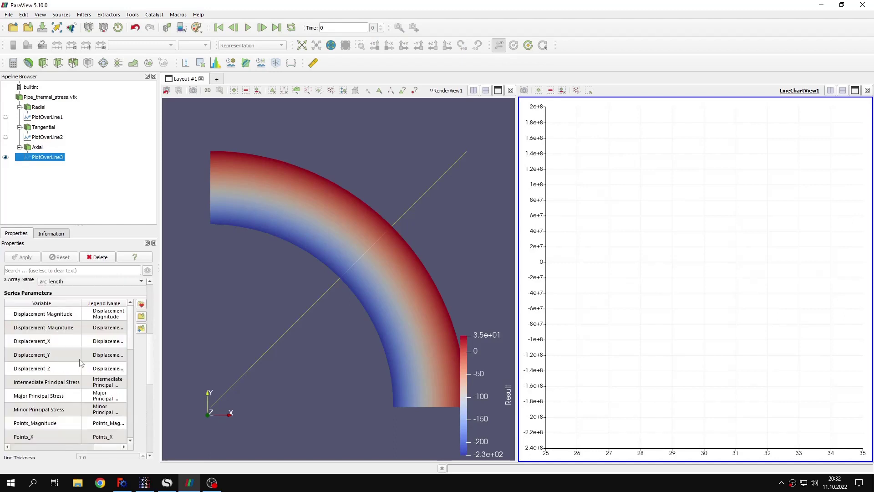
scroll(109, 446, left, 2)
scroll(9, 386, down, 2)
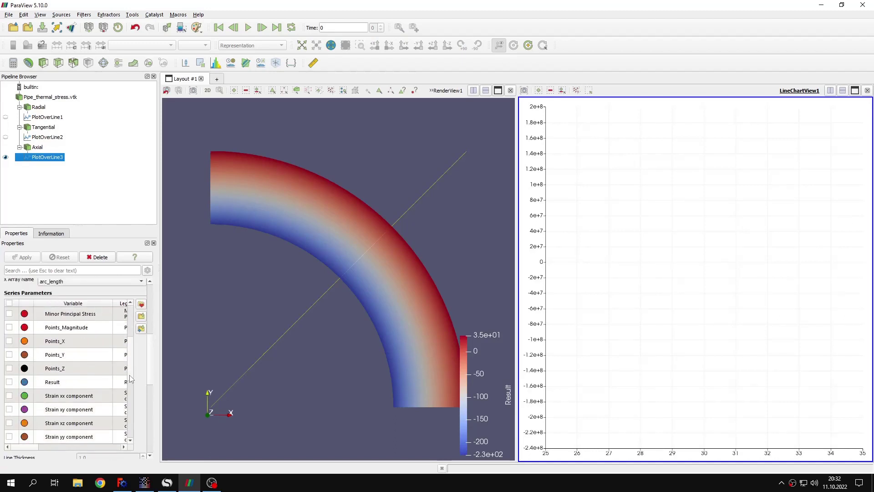
click(10, 382)
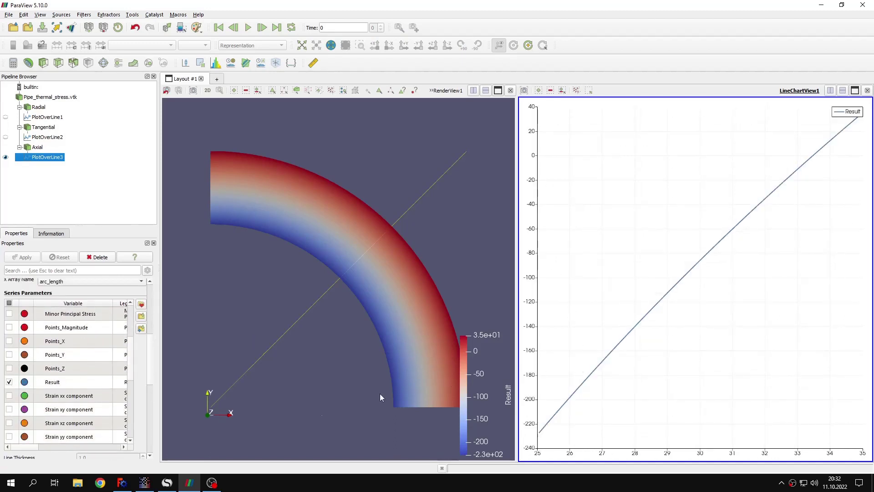
Step: Compare the axial stress chart in ParaView with the analytical σz curve in the SMath Studio plot
click(167, 483)
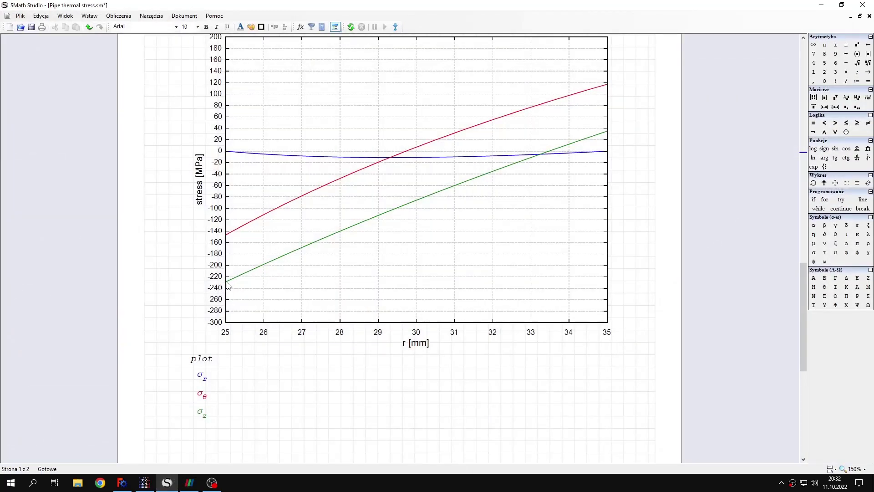
click(190, 483)
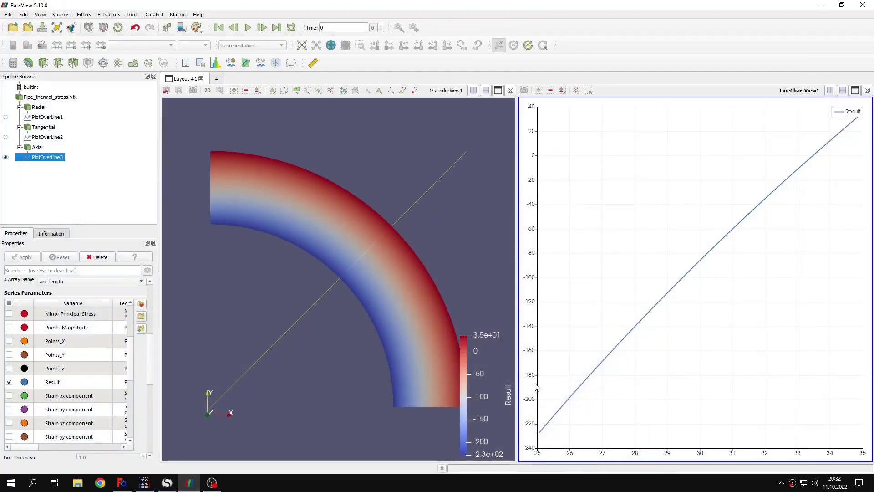
click(826, 8)
click(167, 482)
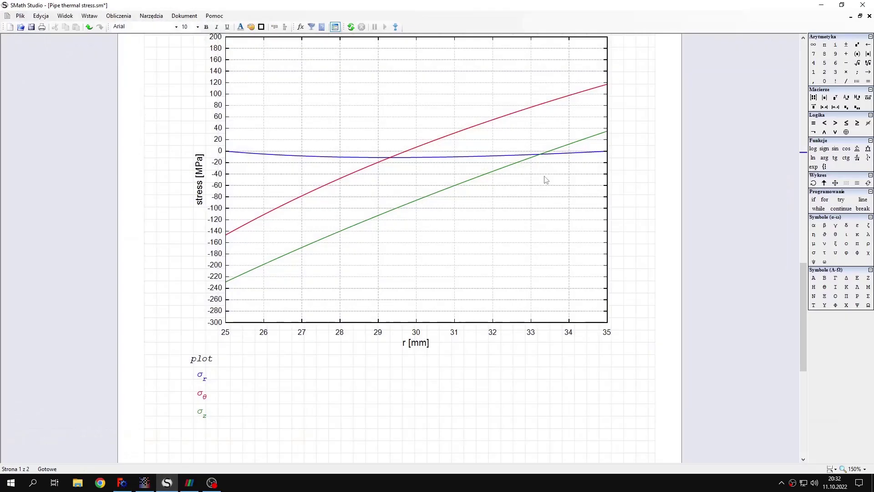
scroll(546, 180, up, 1)
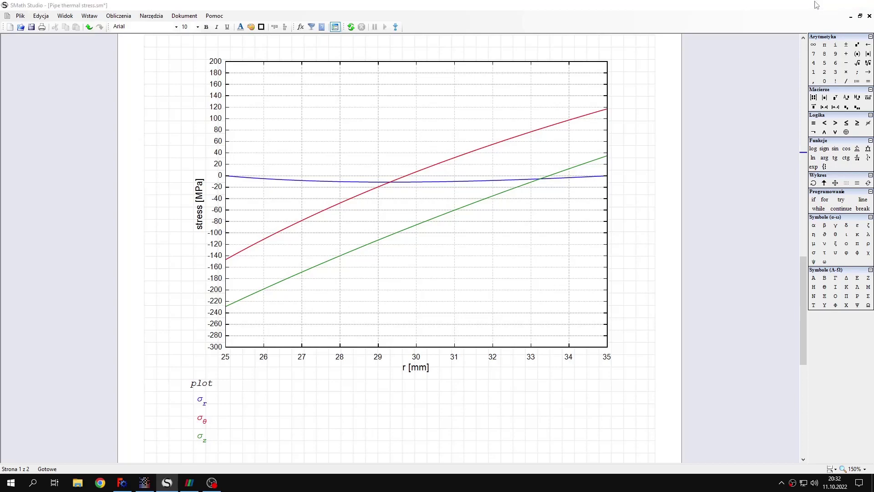
click(818, 4)
click(190, 482)
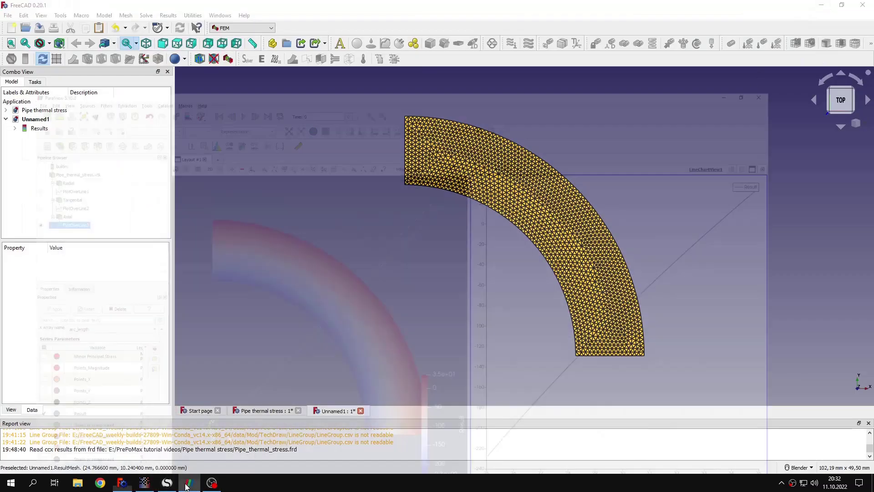
click(821, 4)
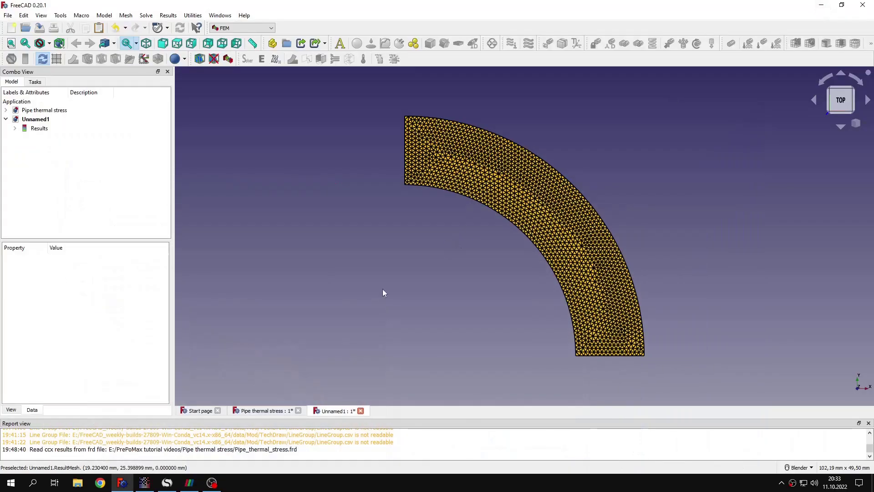
click(166, 482)
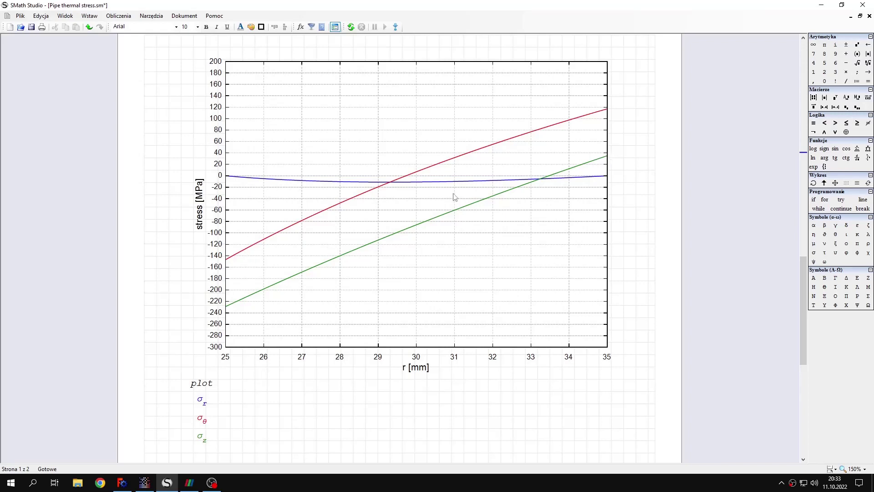
Step: Close the axial stress chart view in ParaView and return to the analytical stress plot in SMath Studio
click(187, 486)
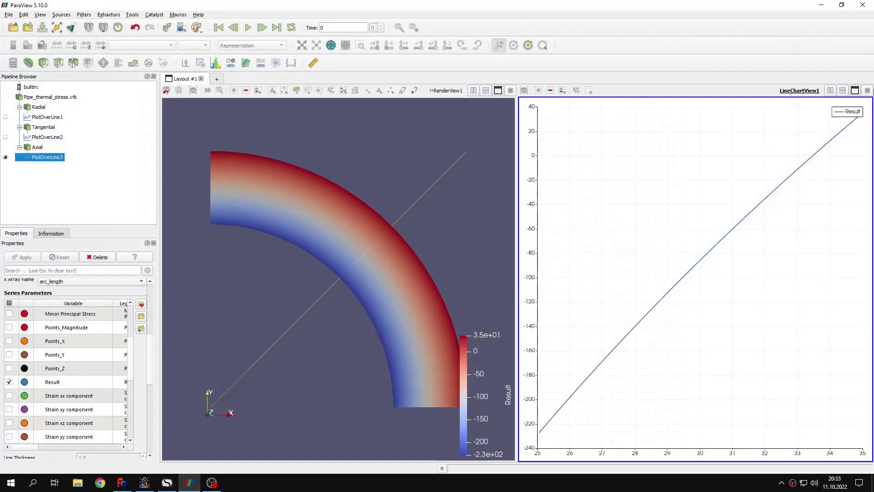
click(867, 90)
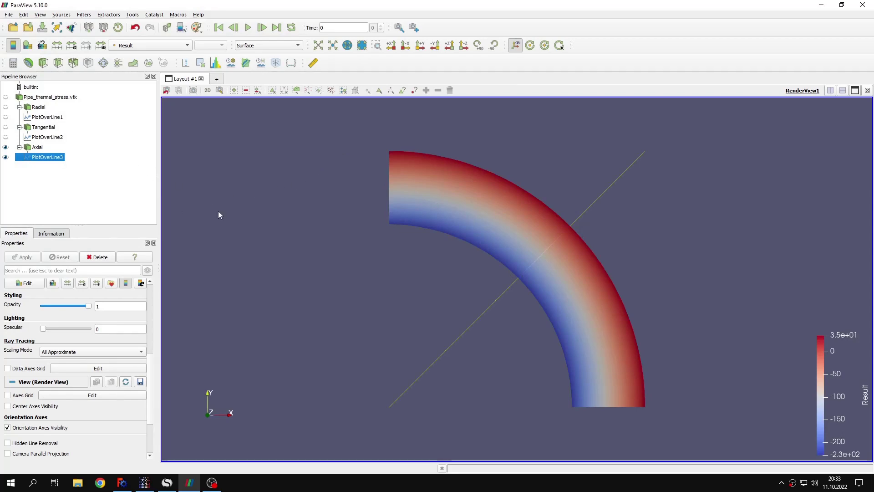
click(167, 482)
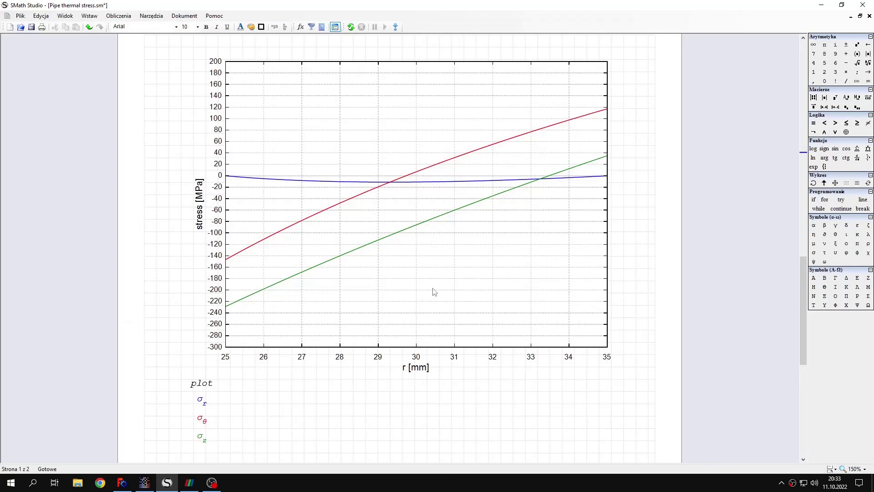